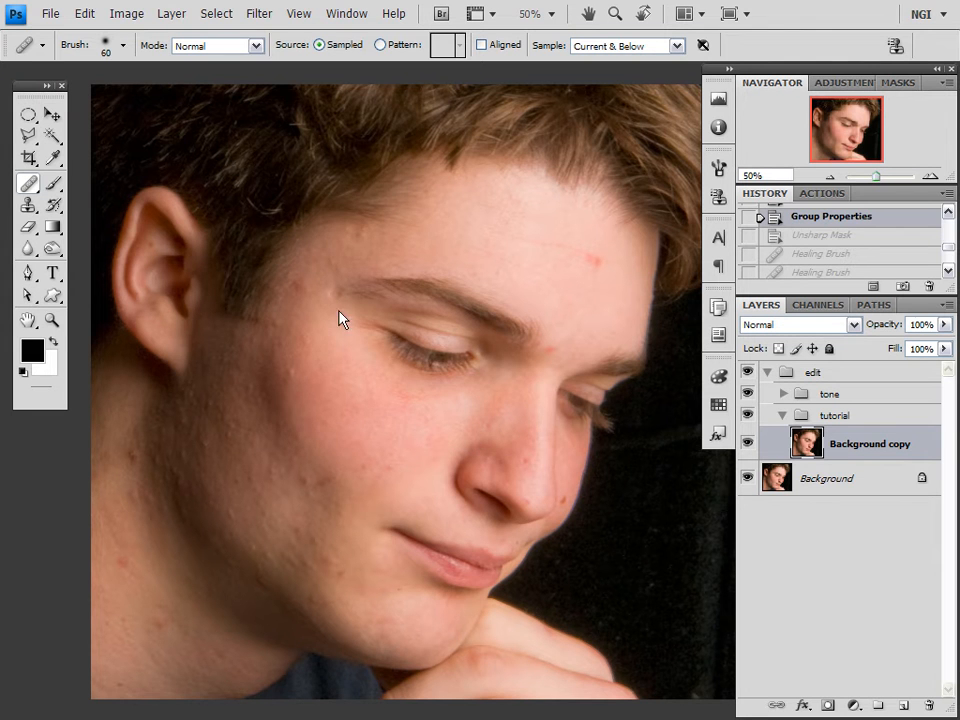
Sharpen the Background copy layer using Unsharp Mask with amount 247%, radius 1.5 pixels and threshold 4 levels
click(259, 14)
mouse_move(300, 286)
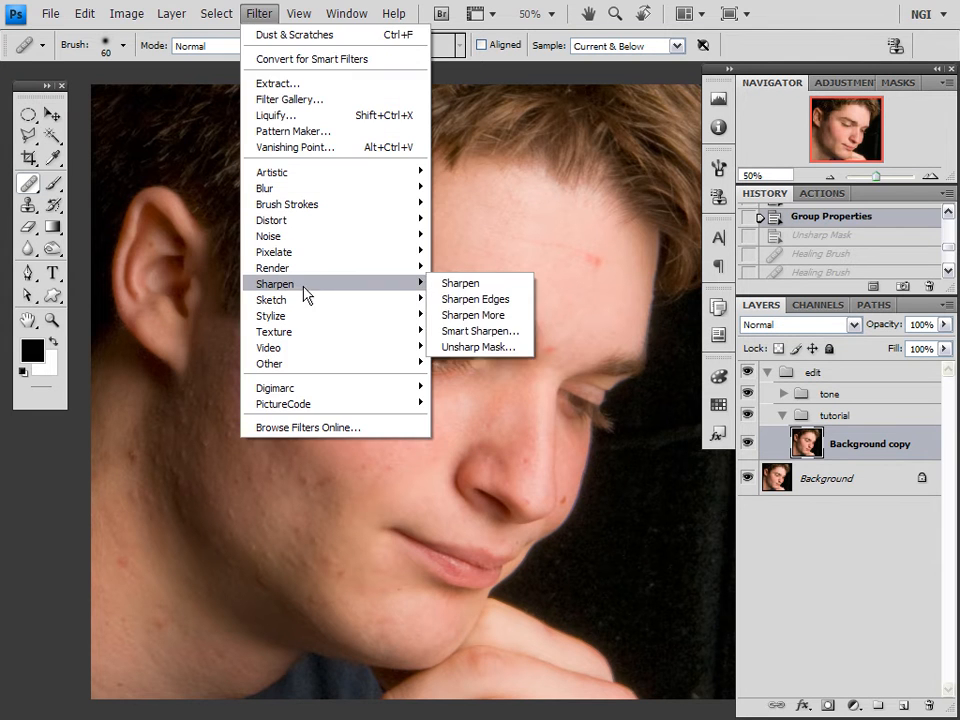
click(478, 347)
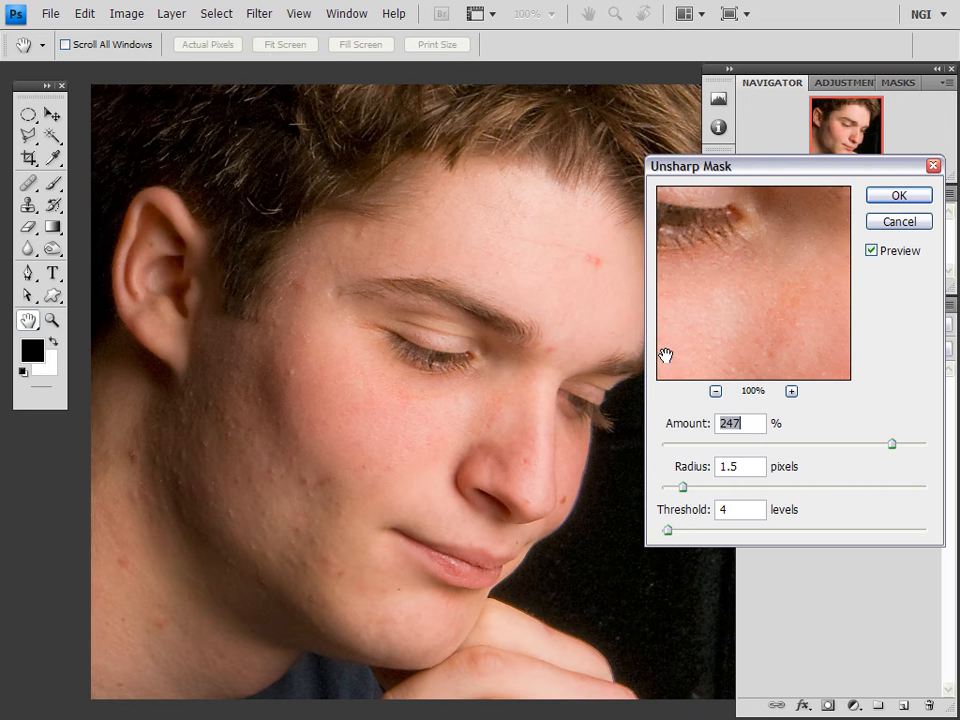
drag(710, 258, 747, 304)
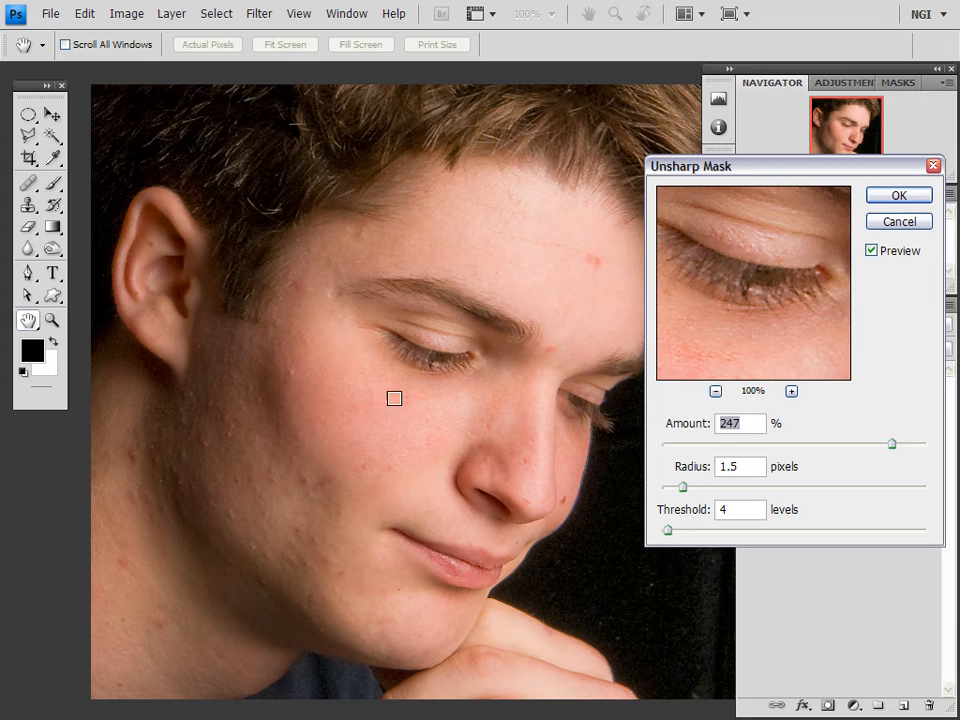
click(400, 379)
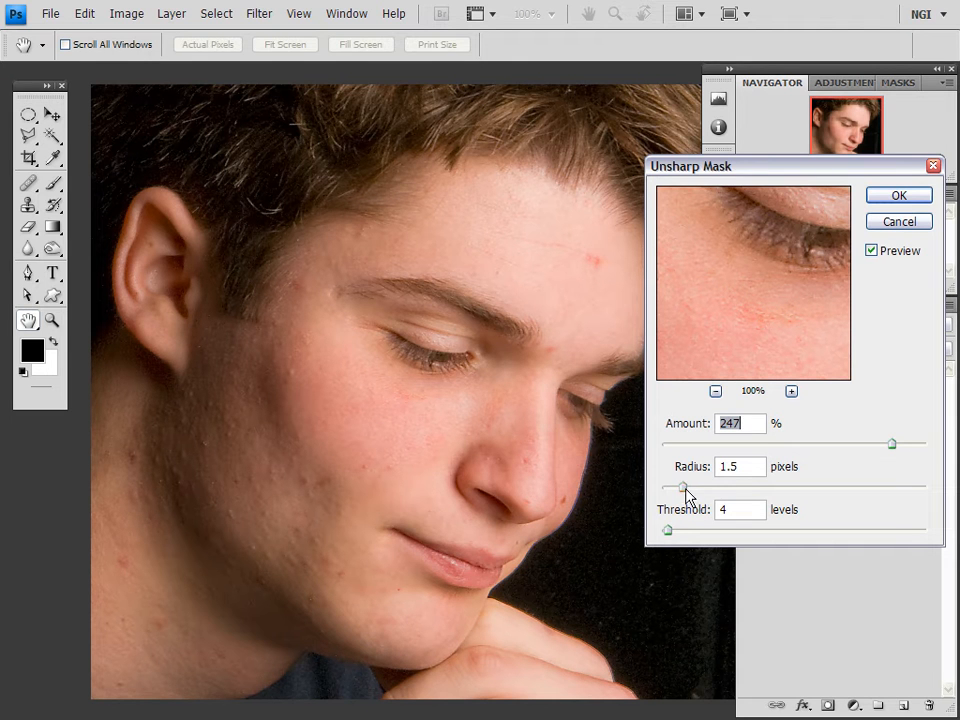
drag(683, 487, 762, 488)
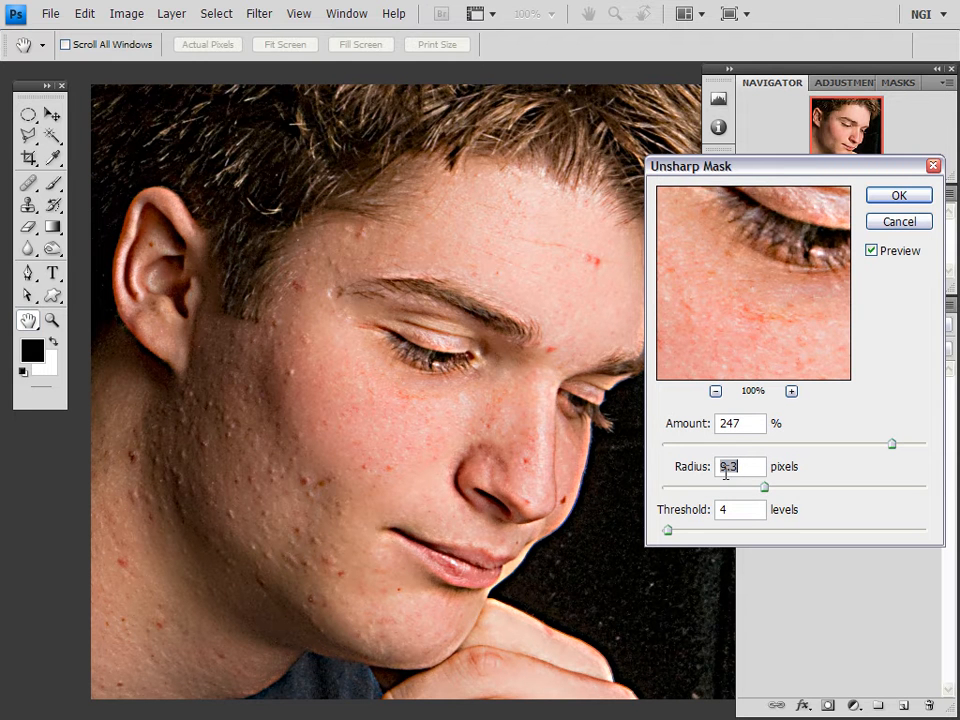
key(ctrl+z)
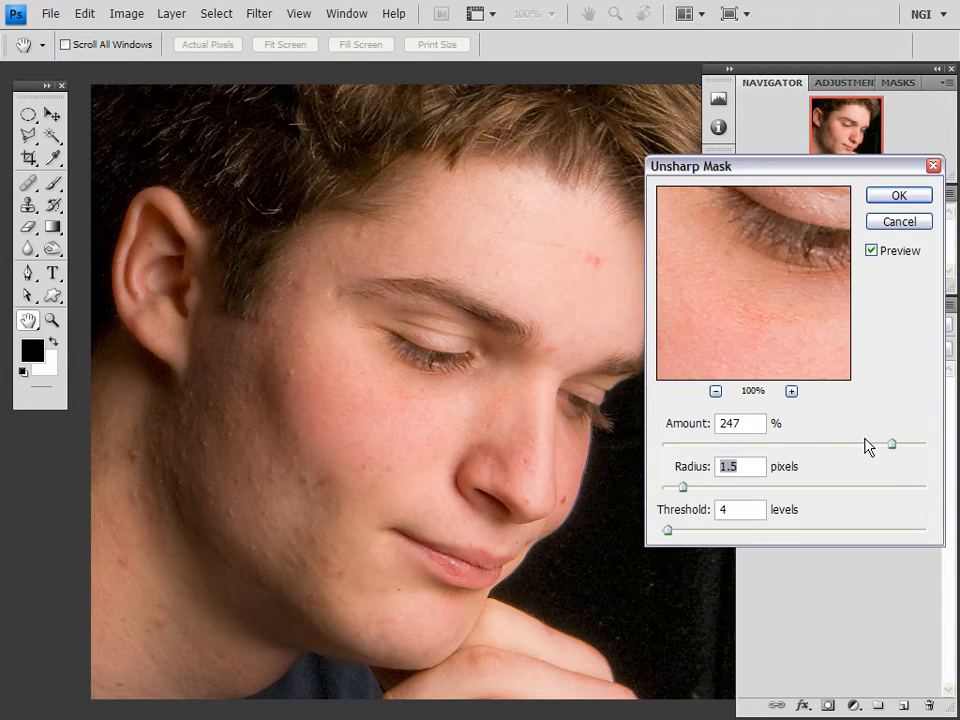
drag(886, 454, 919, 465)
key(ctrl+z)
click(885, 200)
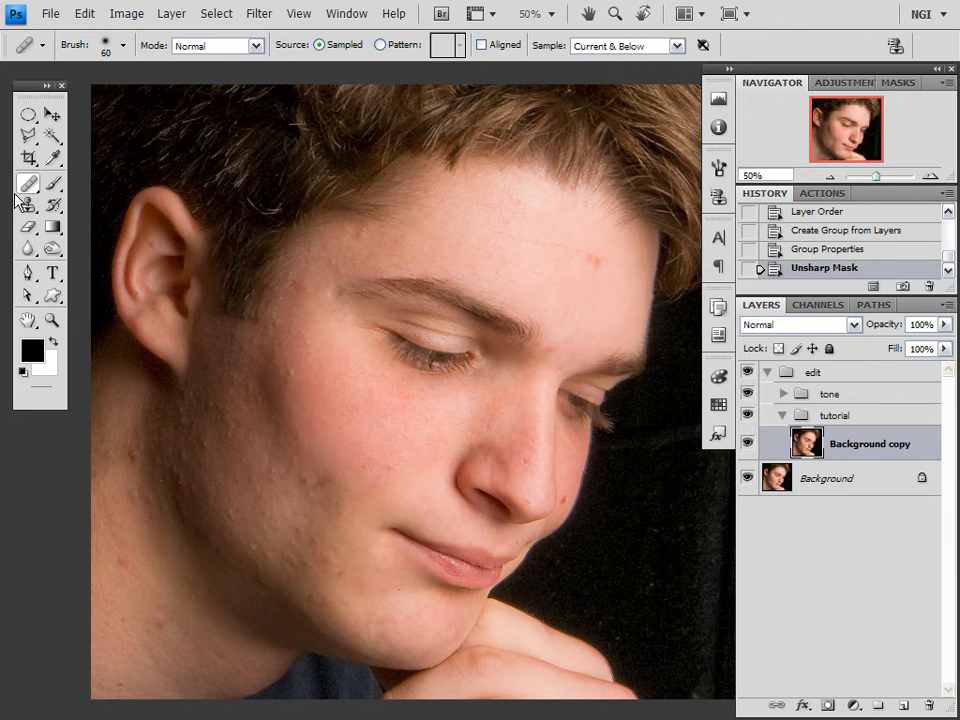
Sample clean forehead skin with the Healing Brush and heal the blemishes on the forehead, brow, temple, neck and nose
alt+click(531, 263)
click(592, 264)
click(555, 349)
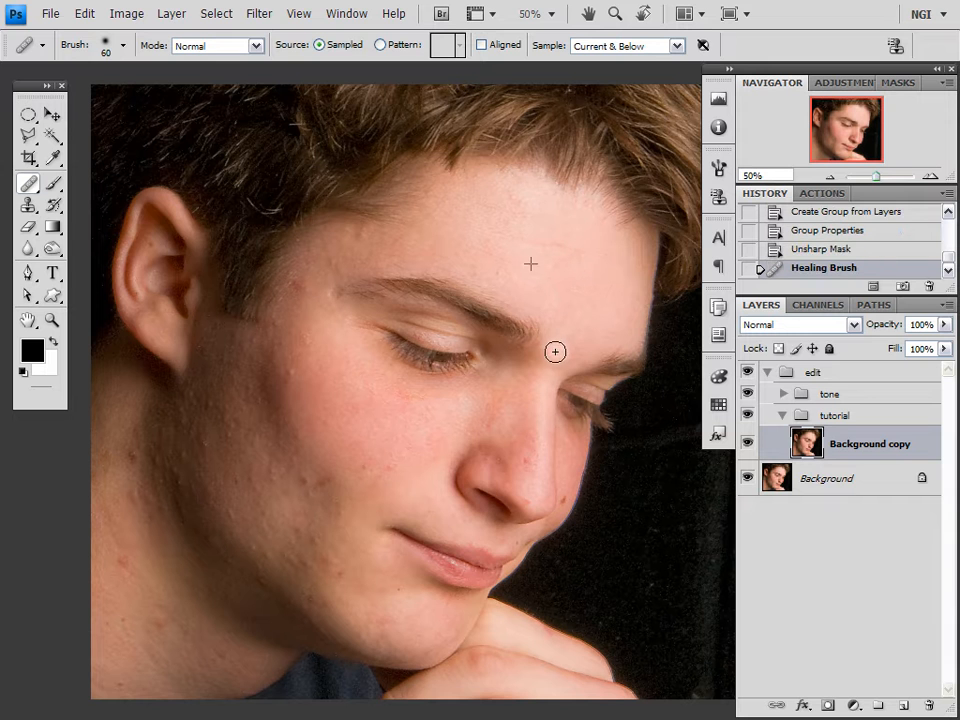
click(301, 285)
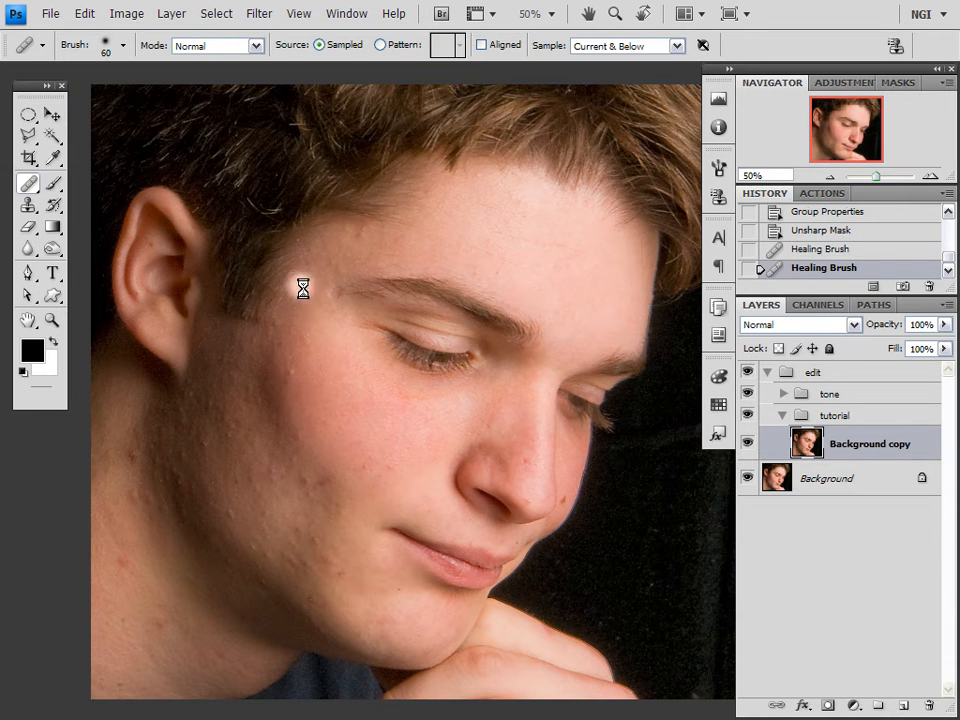
click(131, 454)
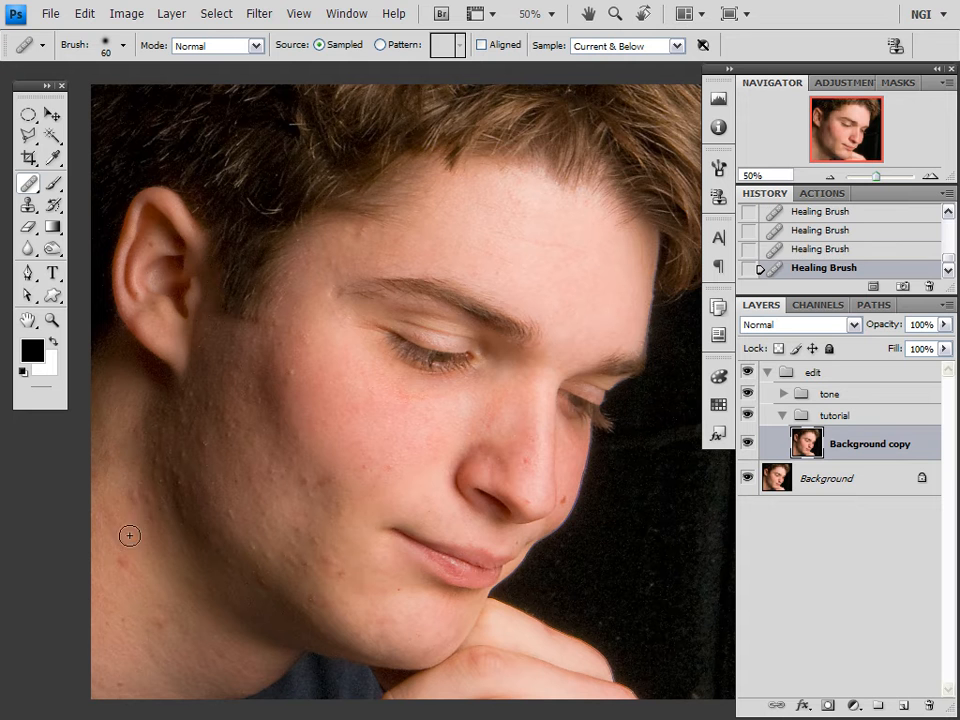
click(129, 496)
click(520, 458)
Smooth the Background copy layer using Dust & Scratches with radius 13 pixels and threshold 8 levels, comparing the result with the original
click(259, 16)
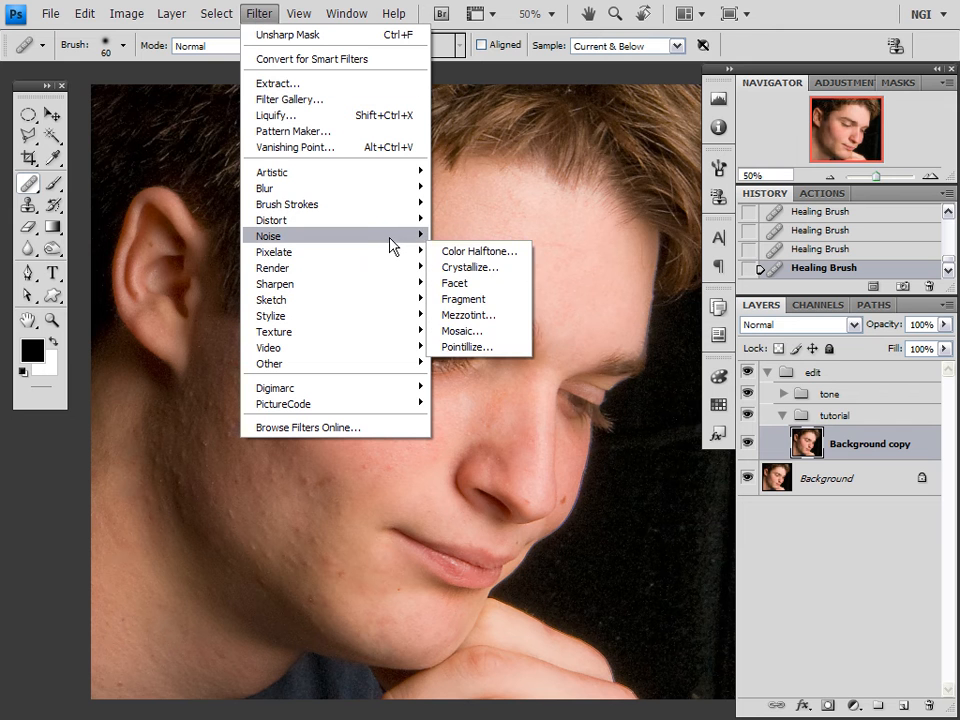
mouse_move(400, 236)
click(506, 269)
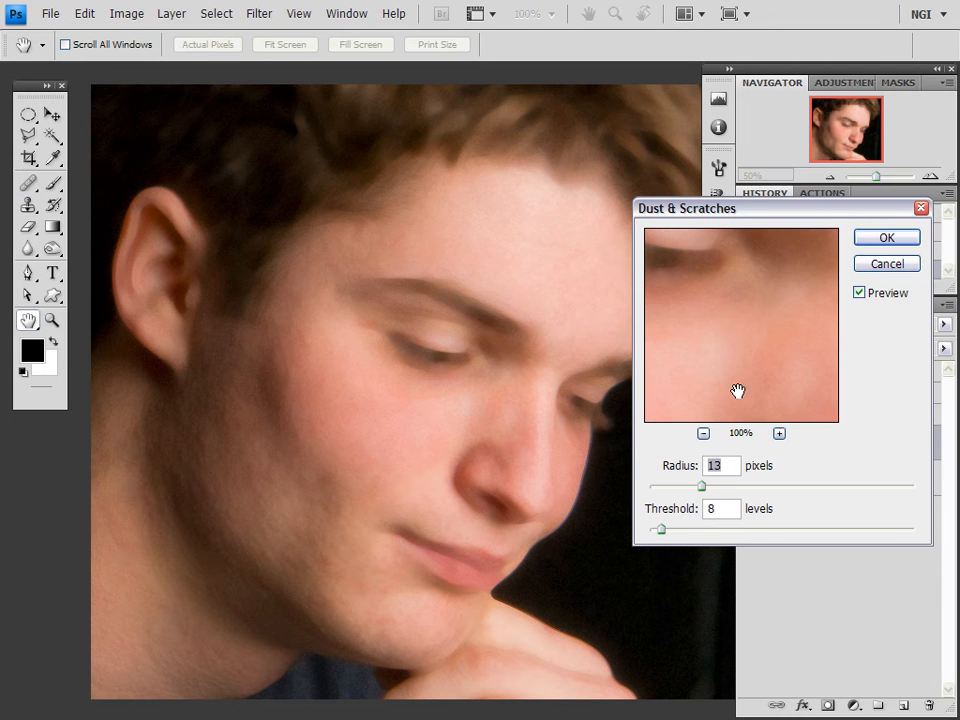
drag(724, 288, 722, 345)
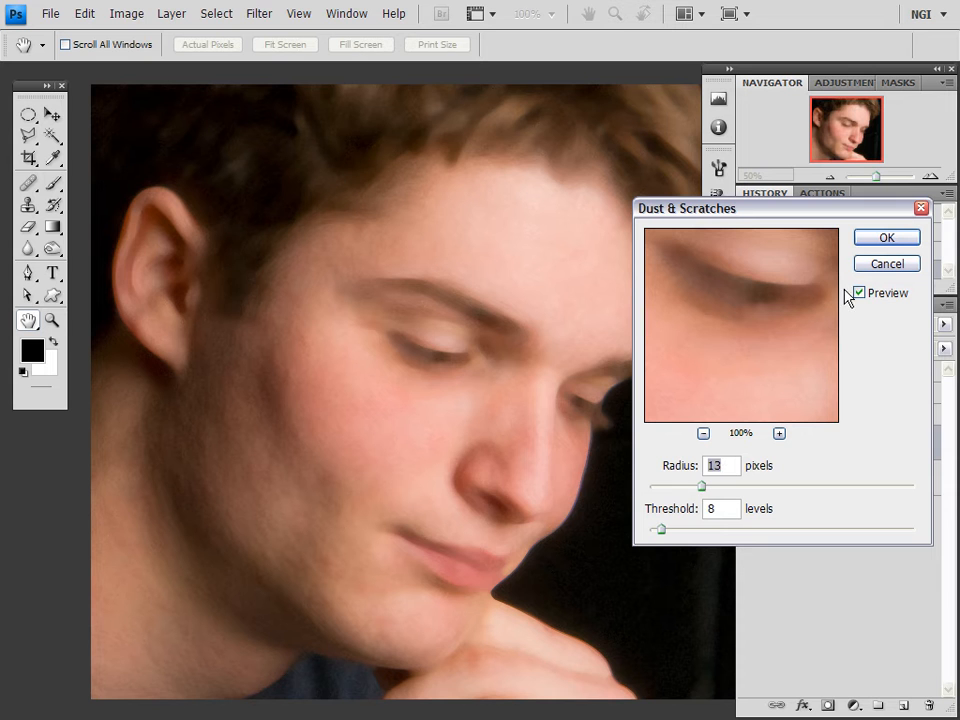
click(884, 293)
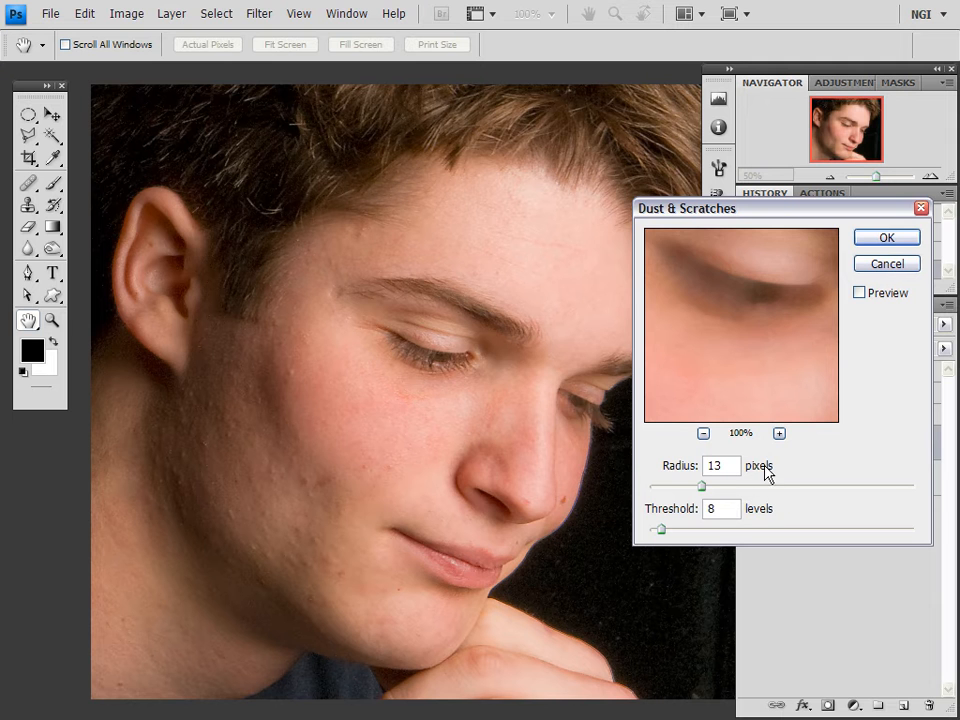
click(860, 293)
click(860, 295)
click(860, 293)
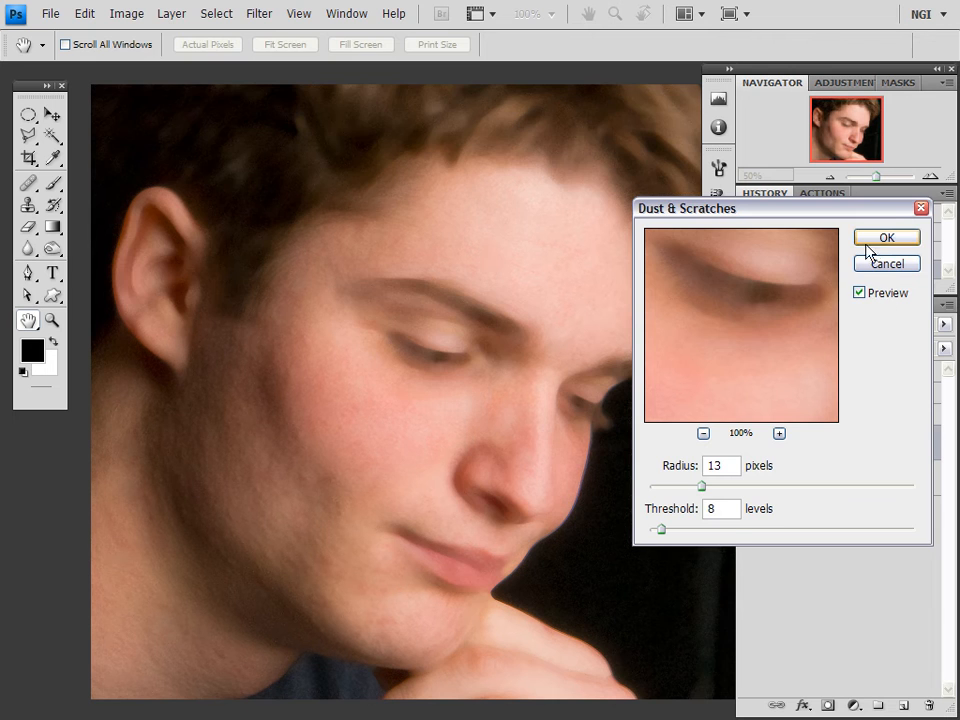
click(884, 240)
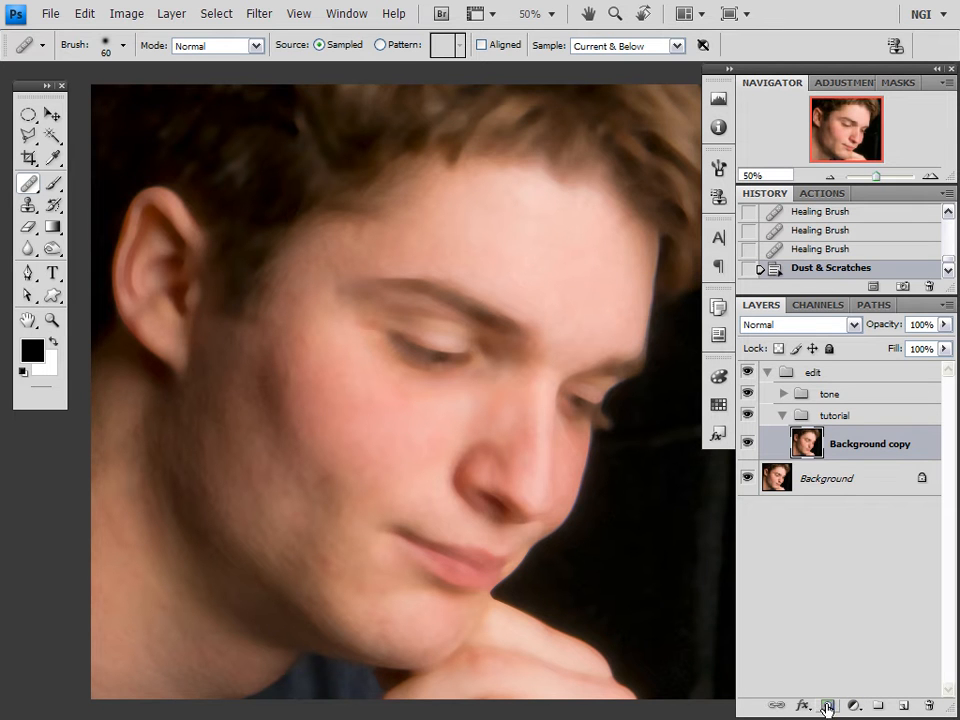
Hide the smoothed layer behind a black layer mask and paint white over the forehead, cheeks, nose and chin with the Brush
alt+click(828, 708)
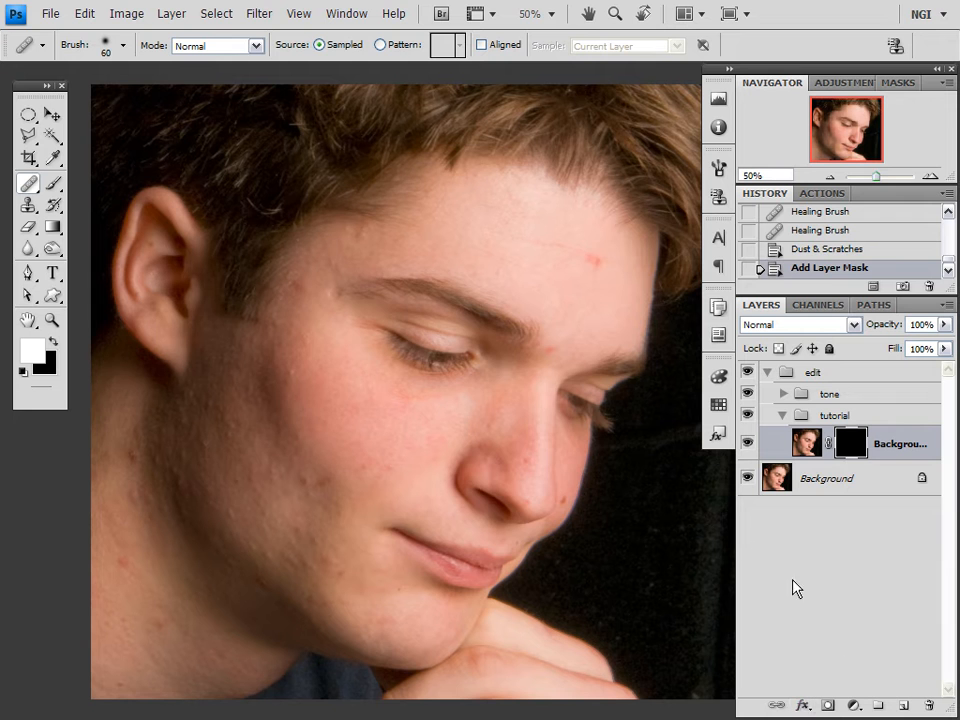
click(54, 186)
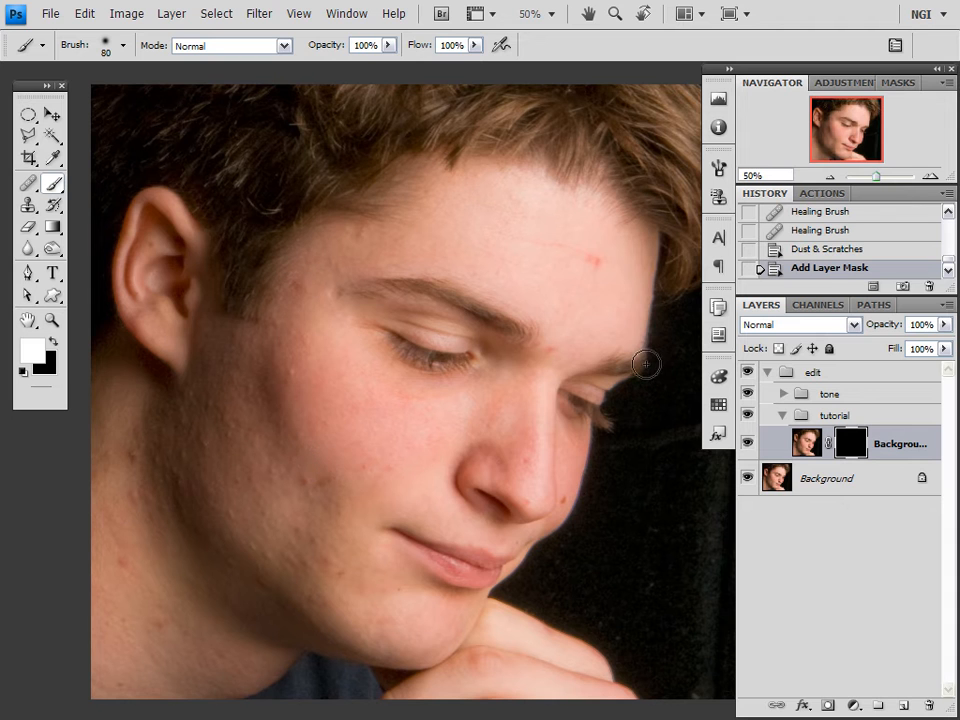
mouse_move(568, 307)
mouse_down()
mouse_move(589, 249)
mouse_move(579, 255)
mouse_move(600, 208)
mouse_move(598, 258)
mouse_move(648, 288)
mouse_move(607, 270)
mouse_up()
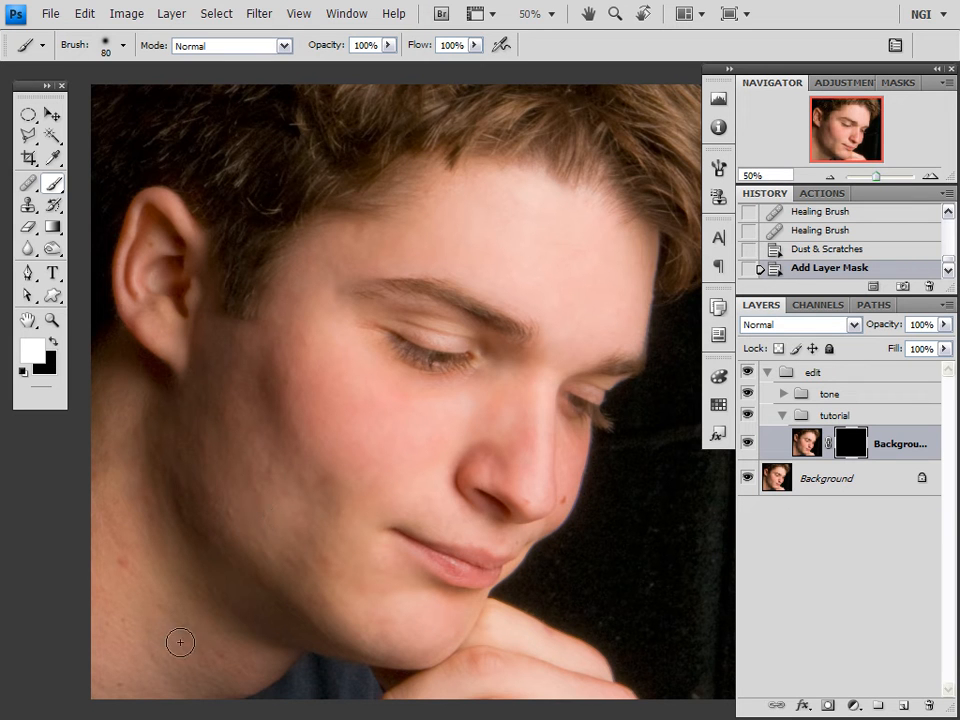
Extend the white mask painting over the neck, the cheek beside the mouth and the temple
drag(122, 509, 204, 519)
drag(420, 514, 379, 506)
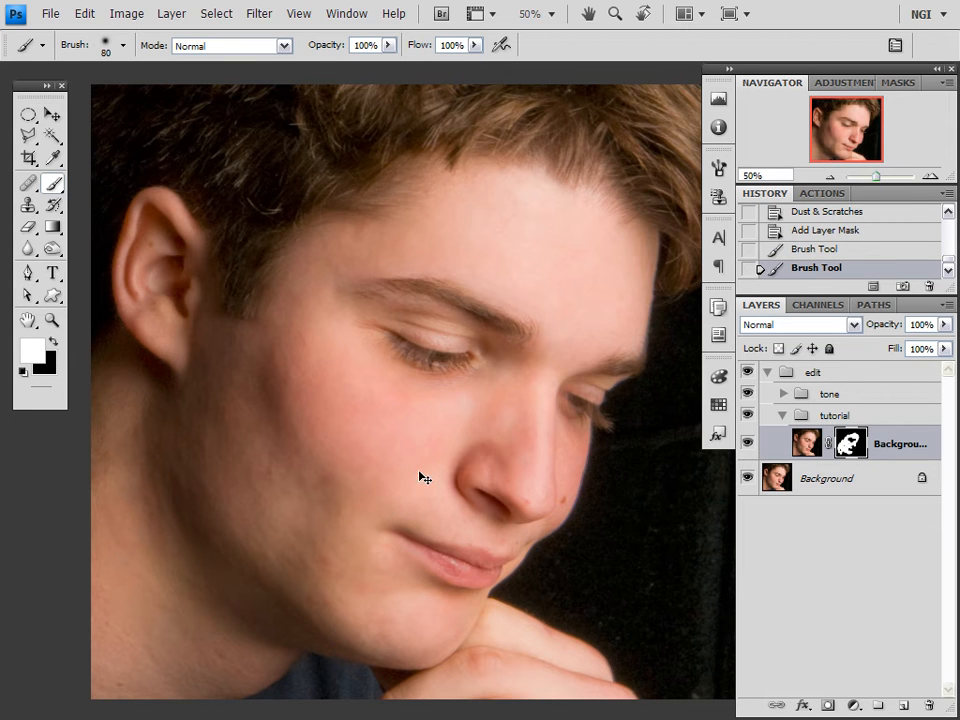
key(ctrl+z)
mouse_move(439, 517)
mouse_down()
mouse_move(396, 489)
mouse_move(409, 494)
mouse_move(325, 495)
mouse_up()
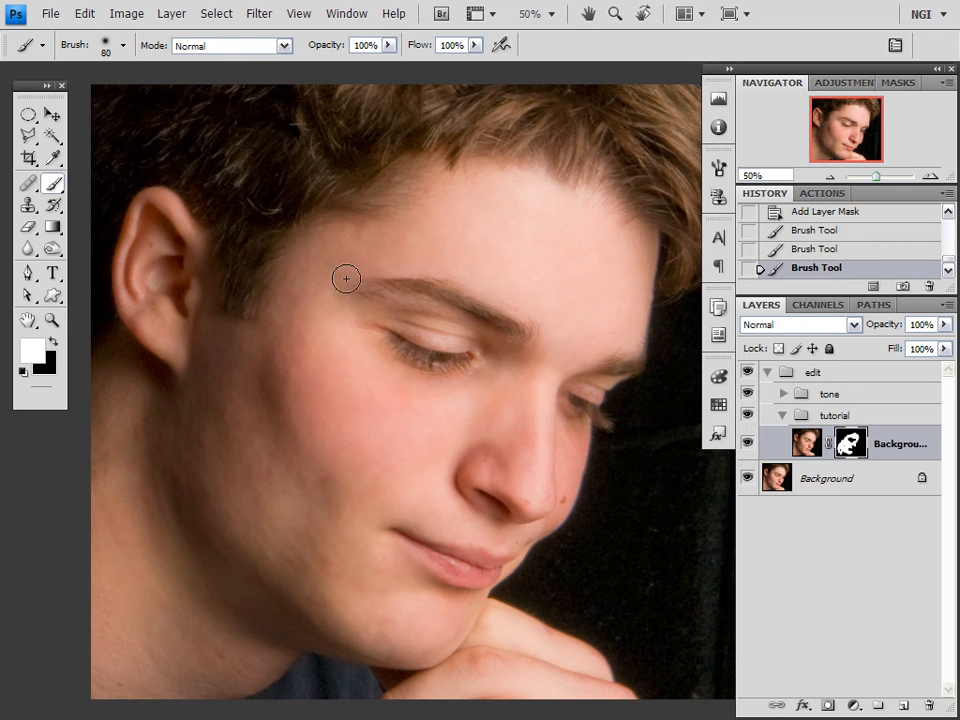
drag(332, 257, 326, 279)
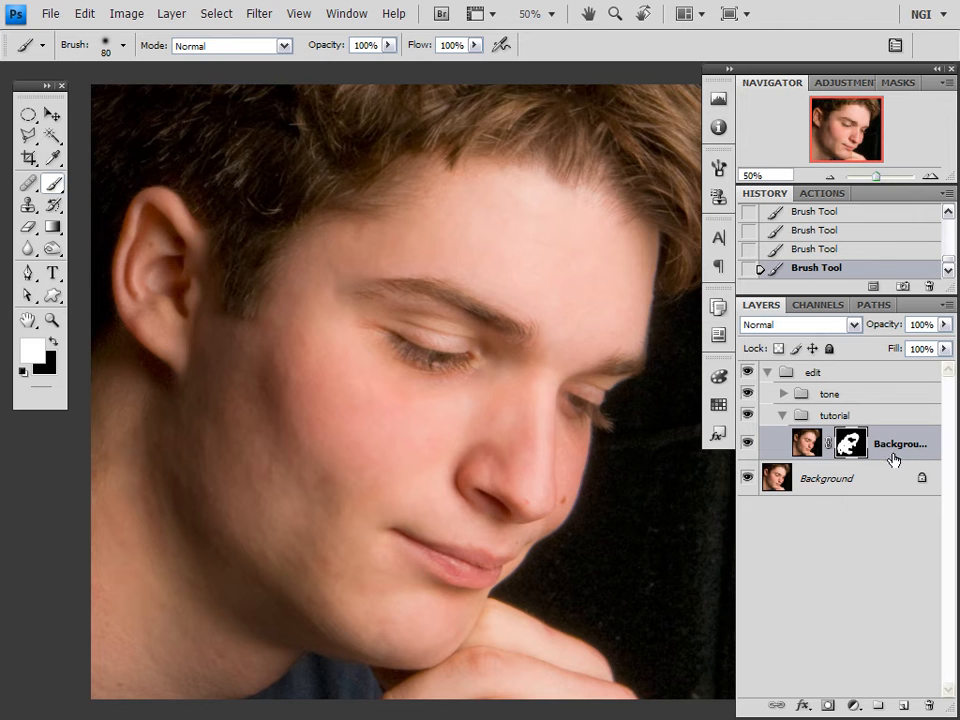
Duplicate the masked skin layer and apply the Grain texture filter with intensity 100, contrast 24 and grain type Enlarged
key(x)
drag(915, 452, 897, 710)
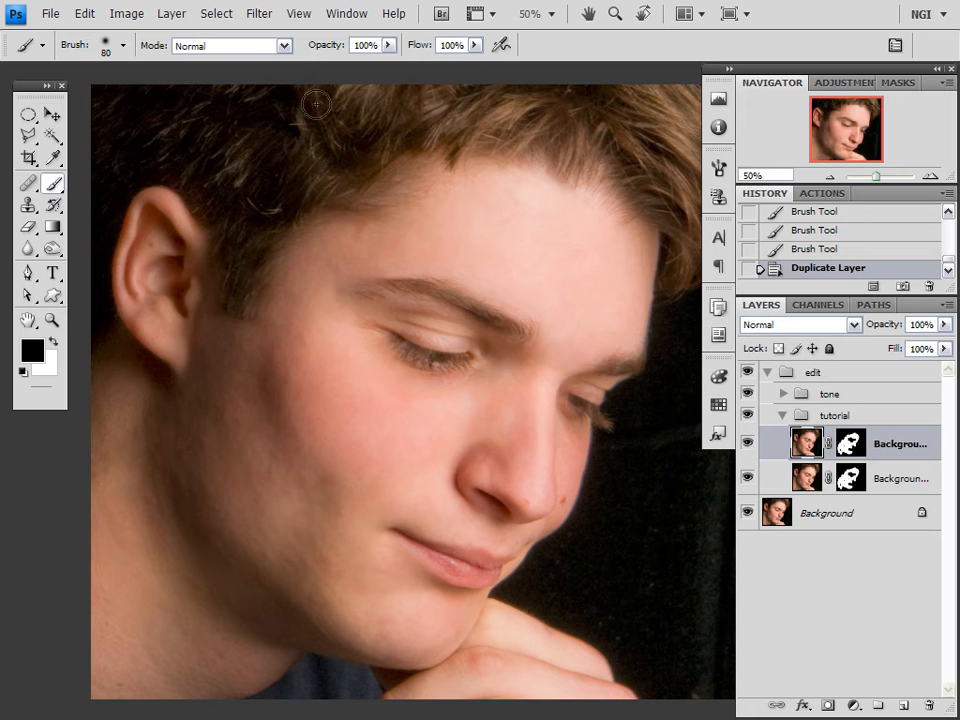
click(261, 17)
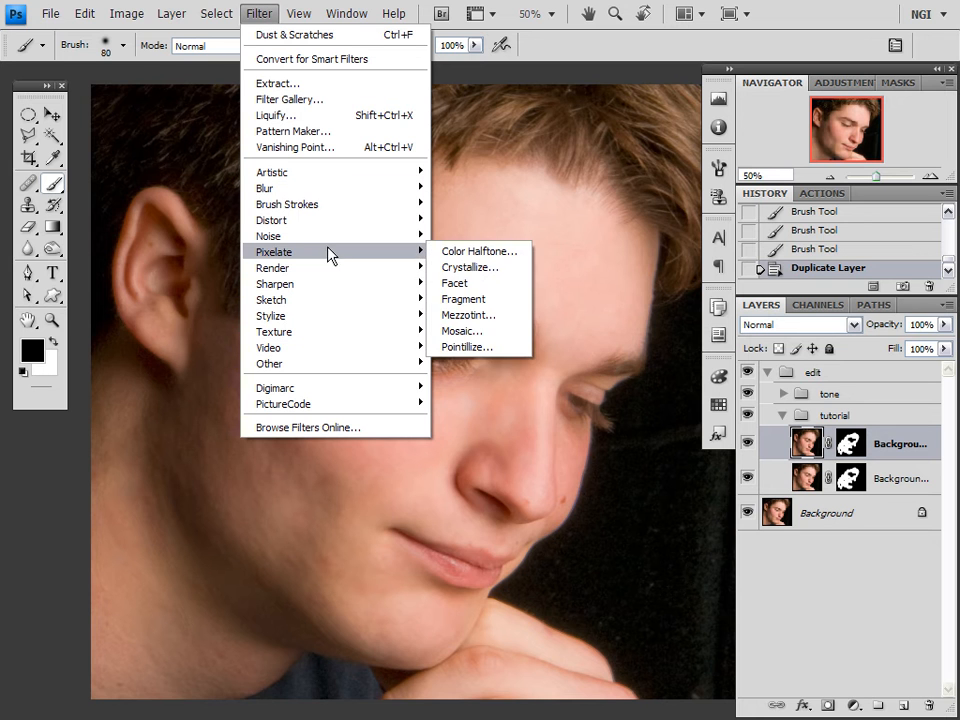
mouse_move(415, 332)
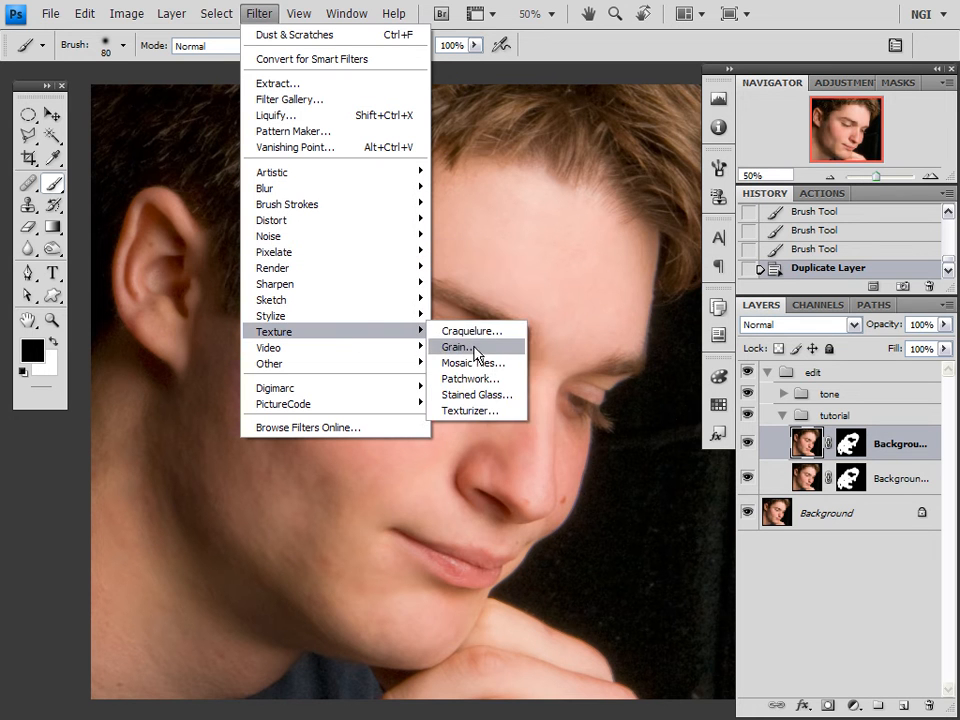
click(453, 346)
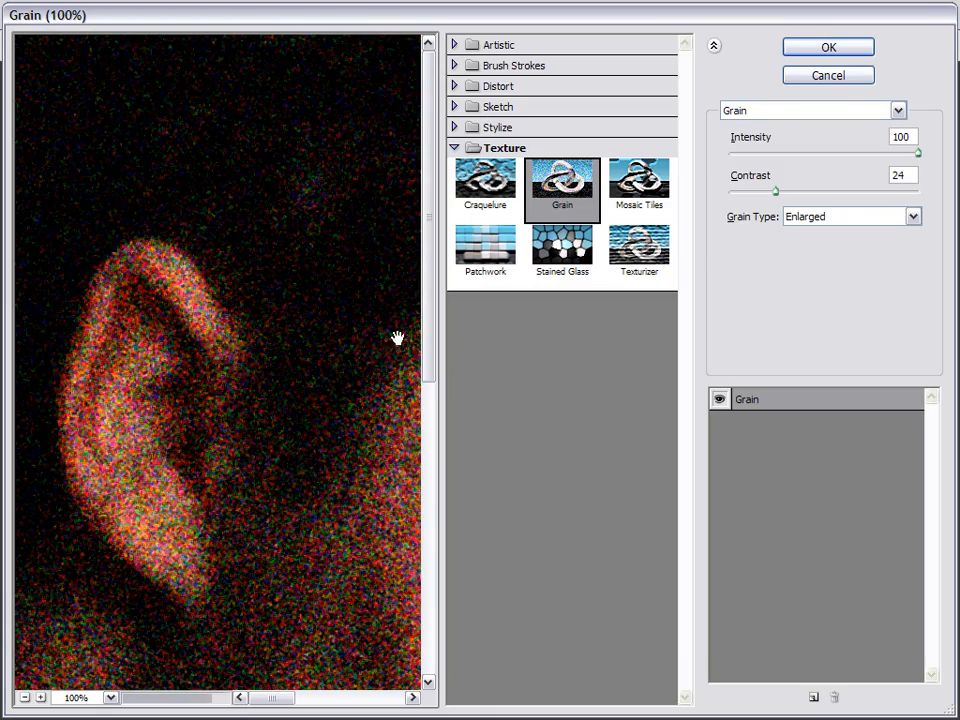
drag(311, 411, 56, 146)
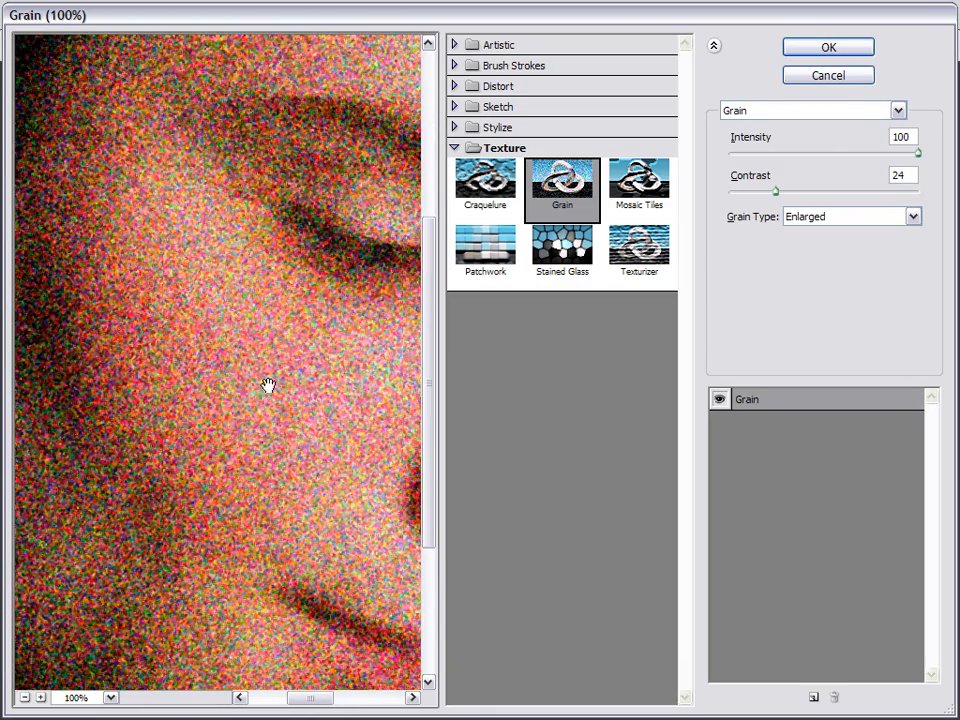
drag(309, 478, 171, 323)
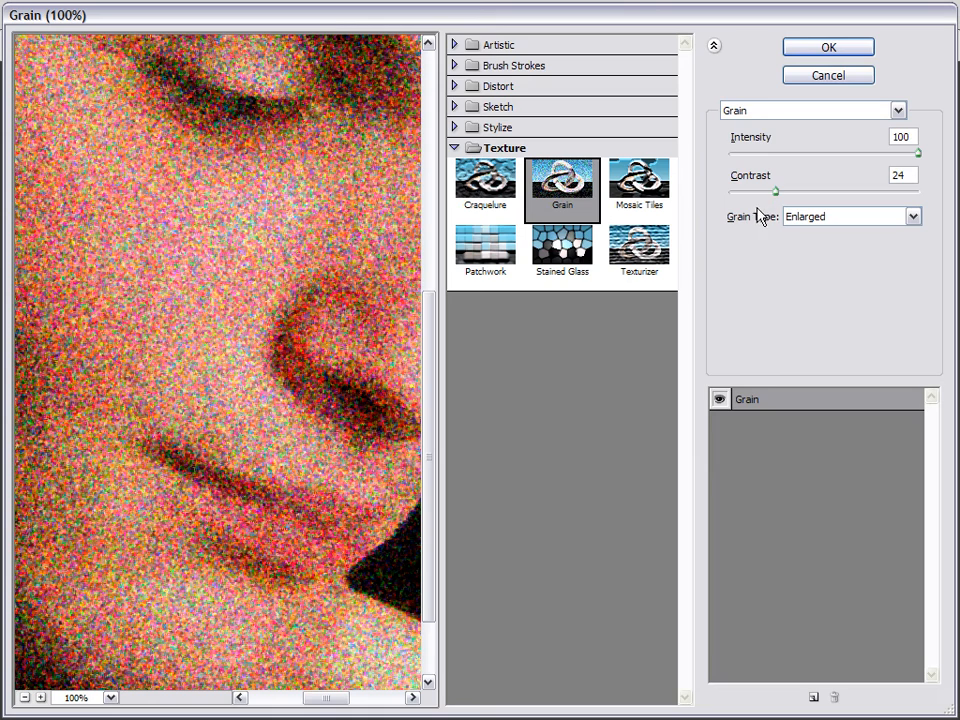
drag(279, 429, 249, 386)
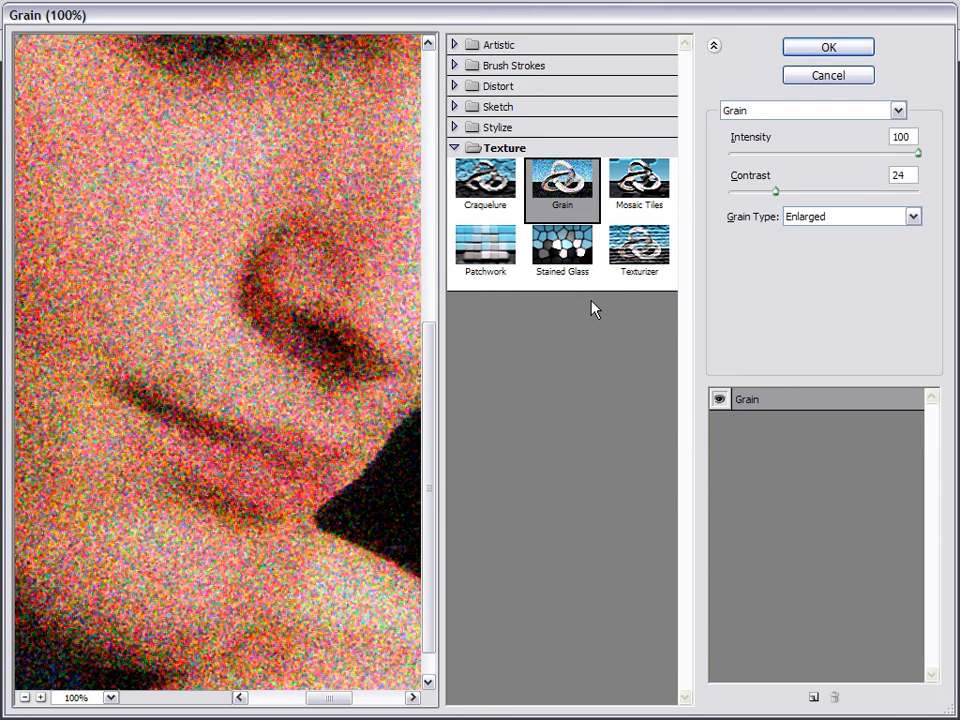
click(24, 697)
drag(233, 457, 216, 480)
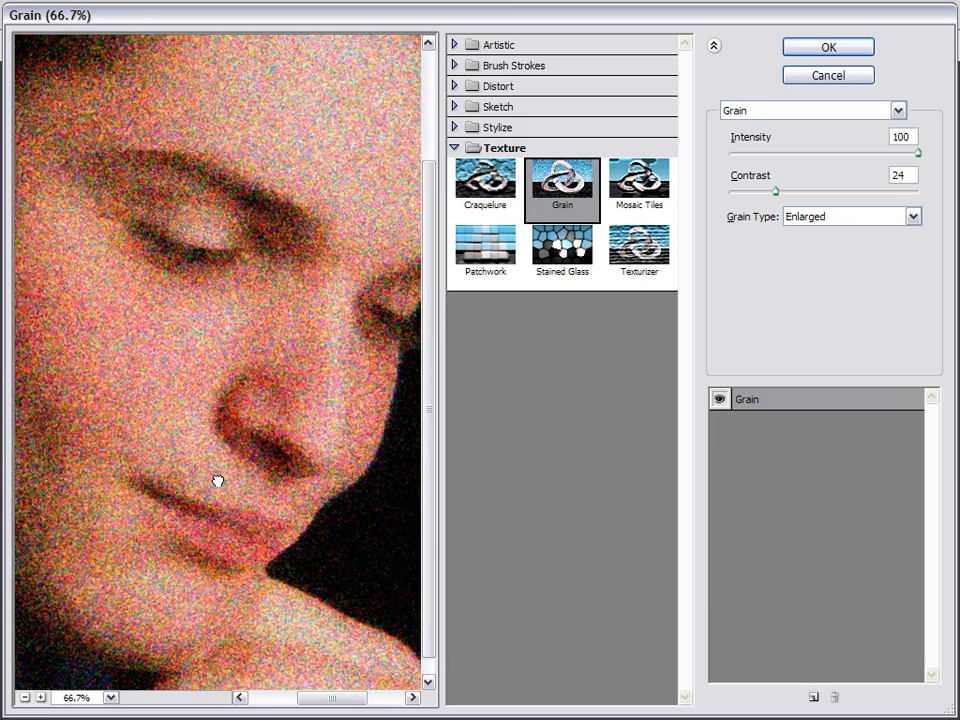
mouse_move(270, 326)
mouse_down()
mouse_move(315, 326)
mouse_move(278, 308)
mouse_up()
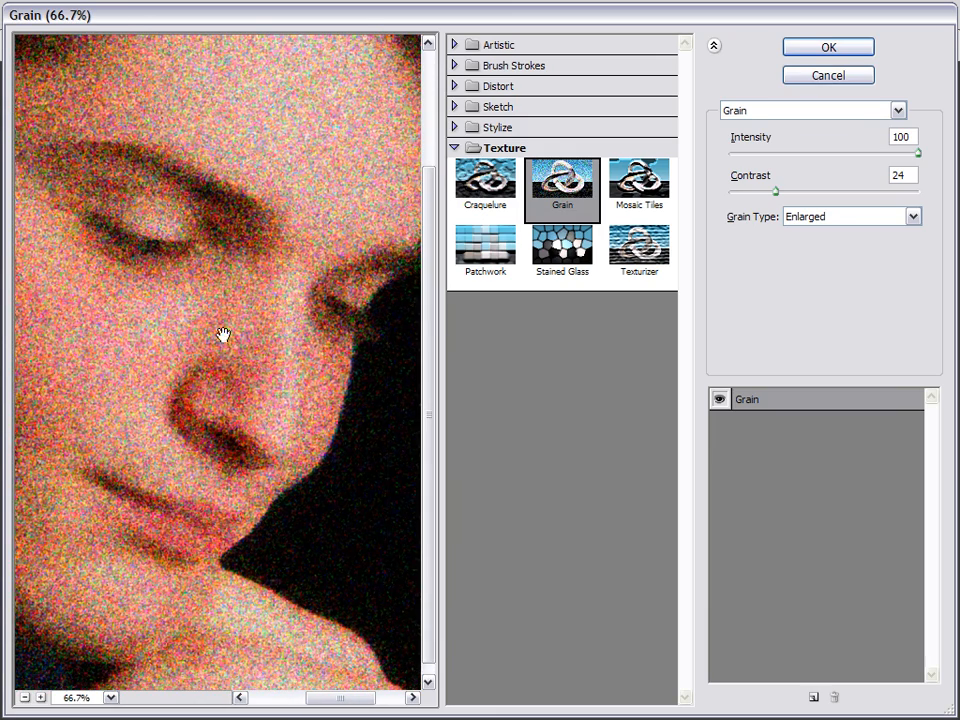
click(840, 52)
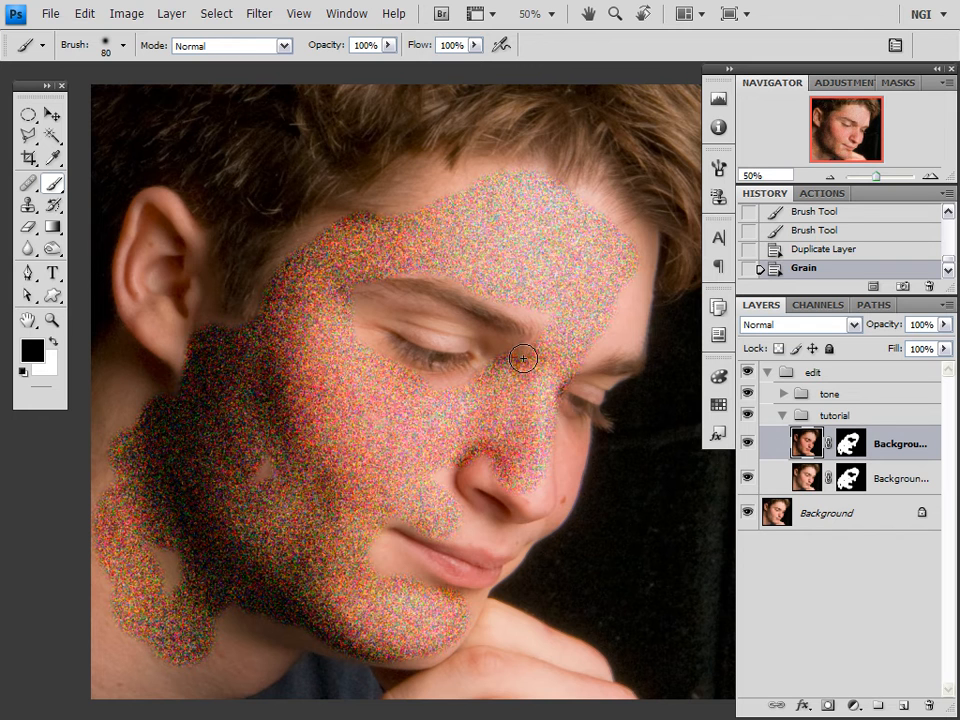
Fade the Grain effect on the duplicate layer to 14% opacity in Luminosity mode
click(84, 14)
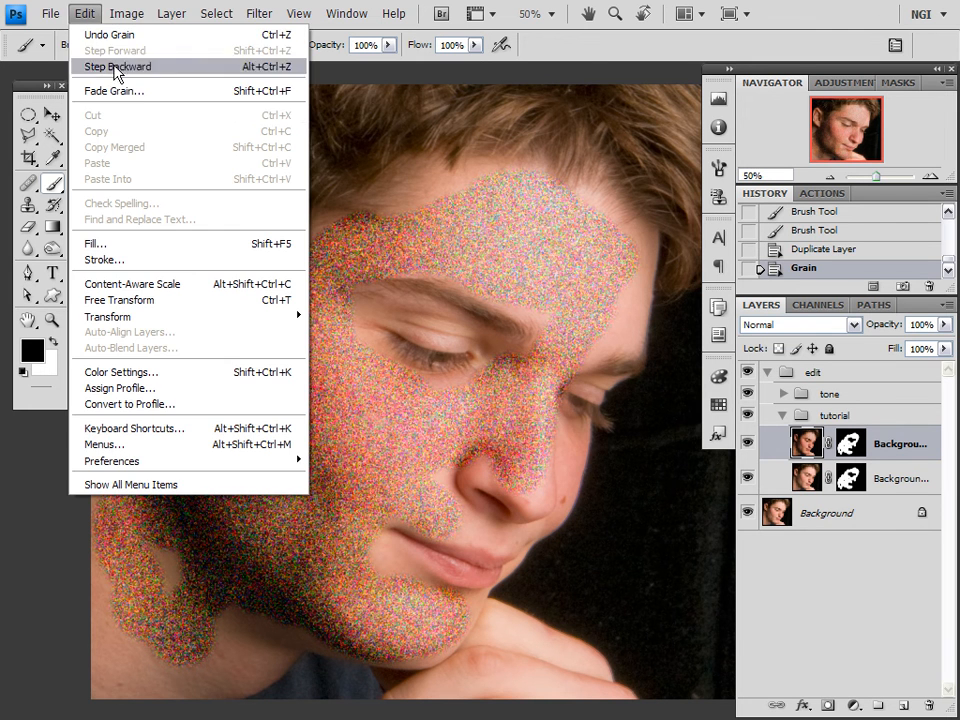
click(160, 100)
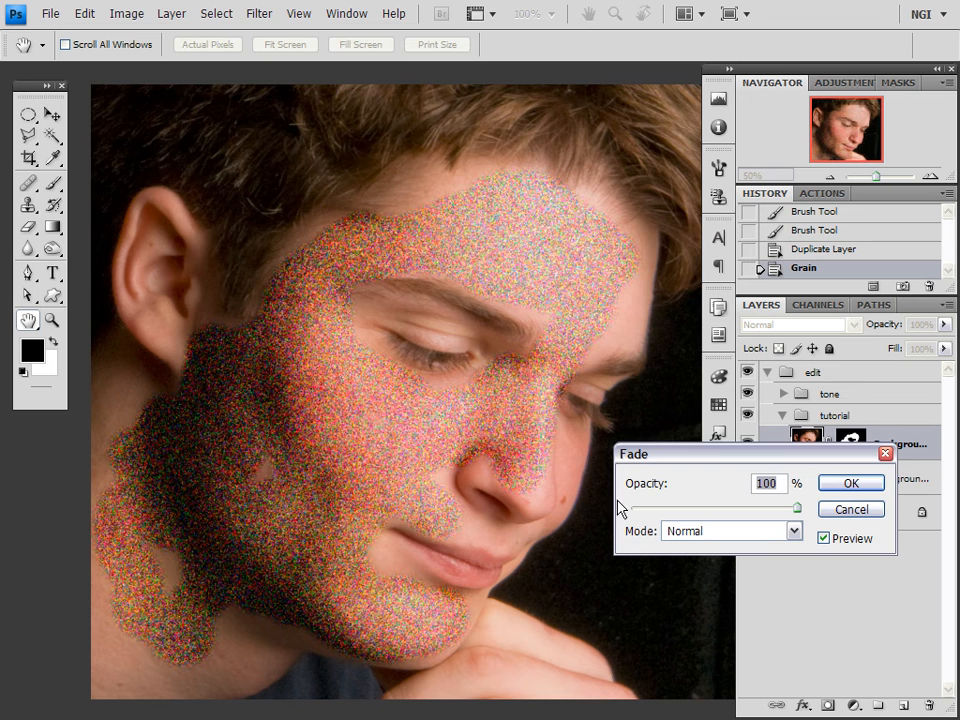
click(703, 540)
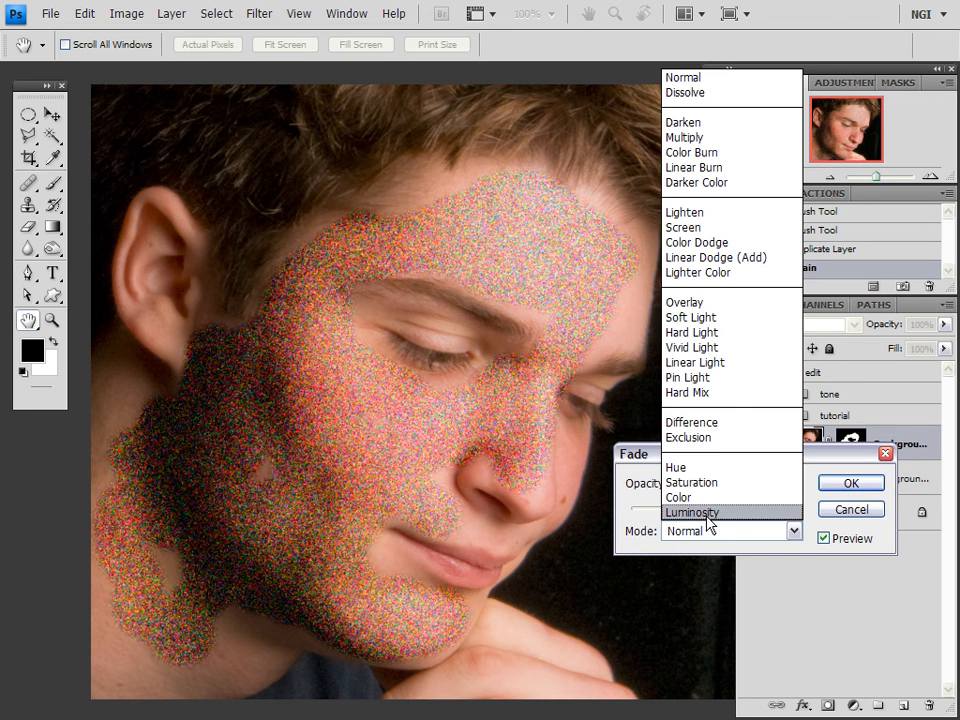
click(714, 514)
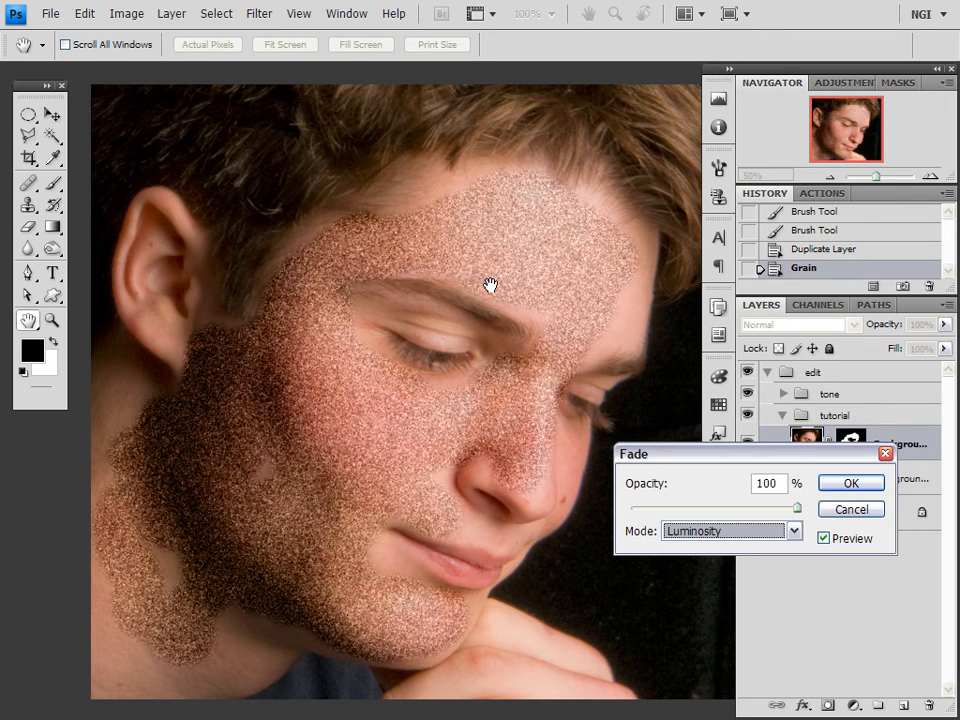
drag(797, 508, 654, 512)
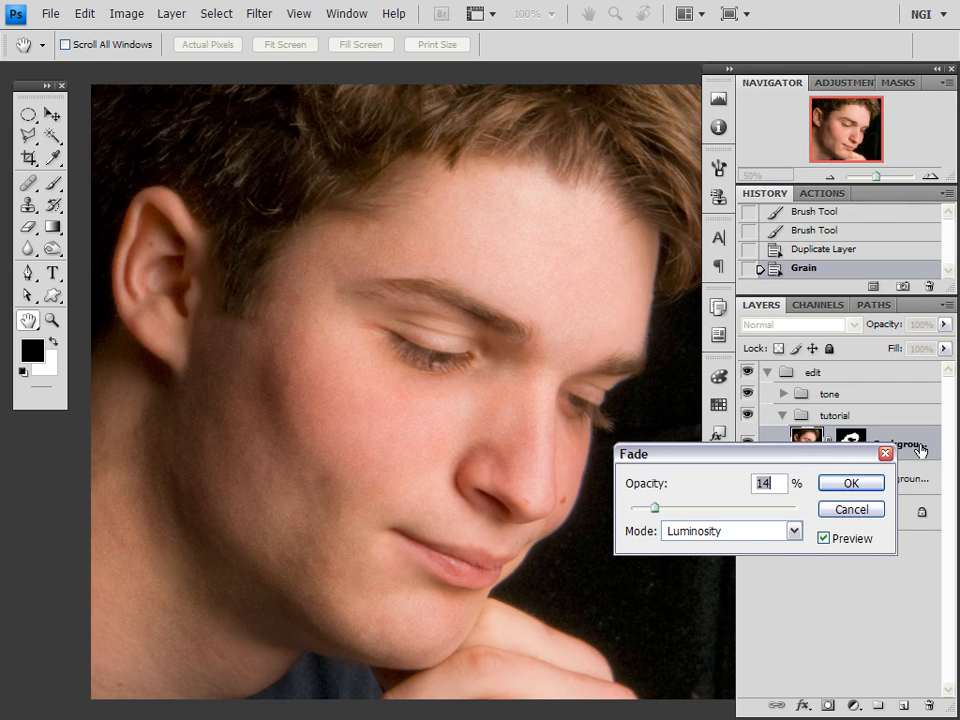
click(852, 484)
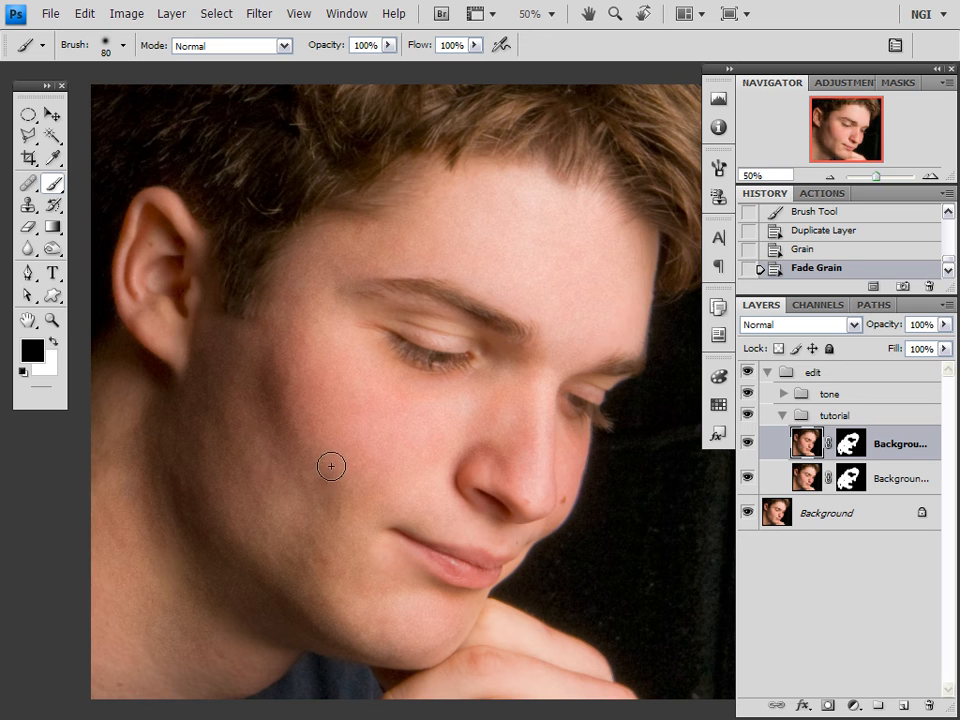
Paint a short white stroke on the duplicate layer's mask over the shadowed cheek below the ear
key(x)
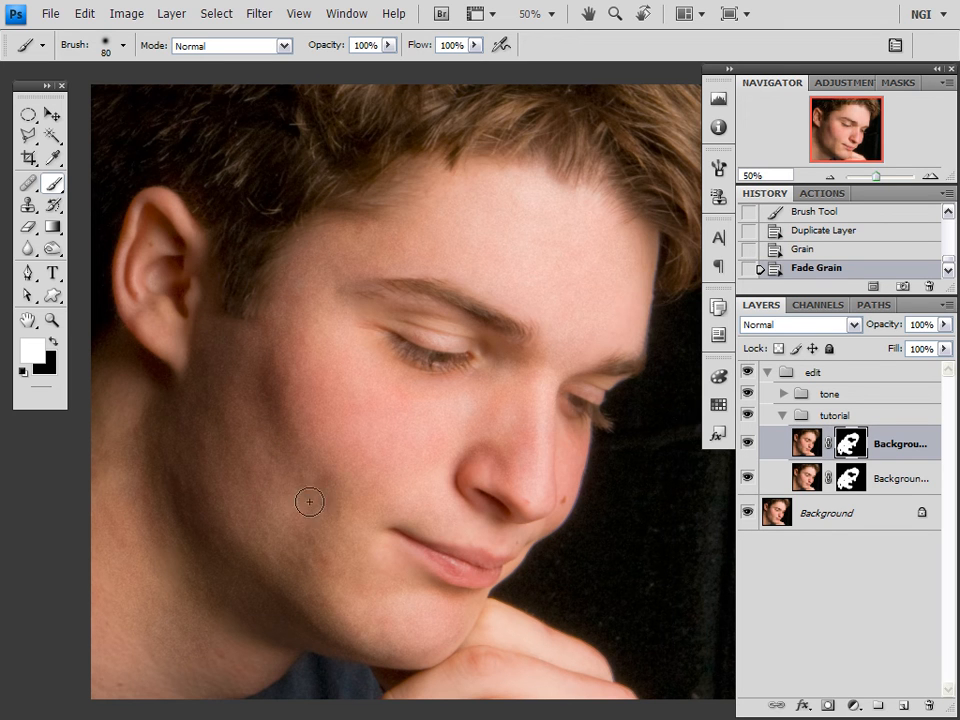
drag(231, 446, 243, 448)
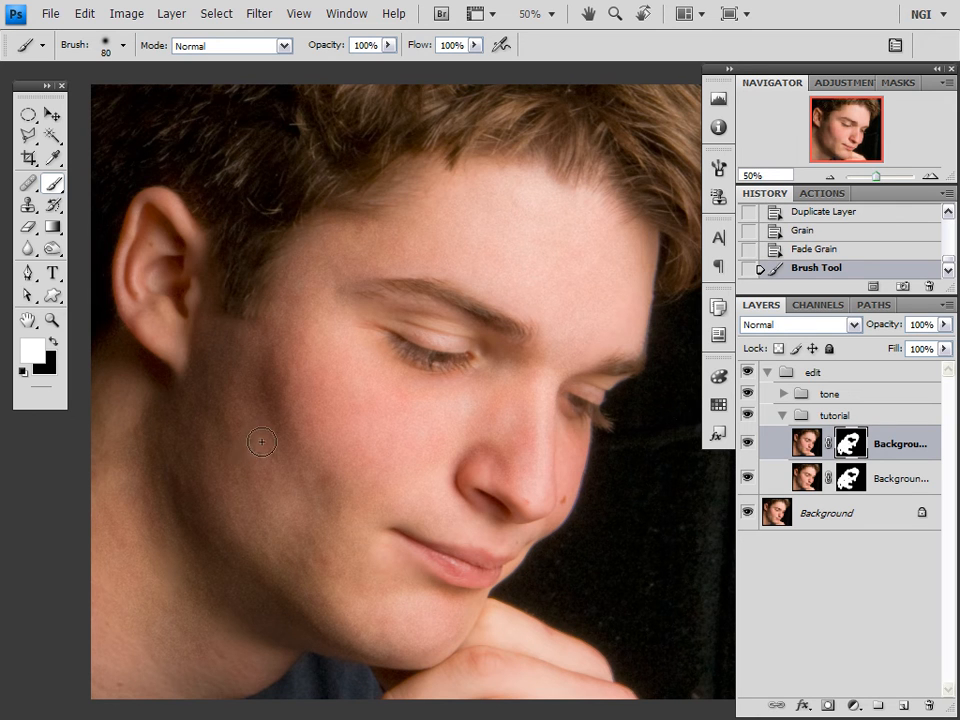
Revert the image to the Duplicate Layer history state, before the Grain filter
click(948, 212)
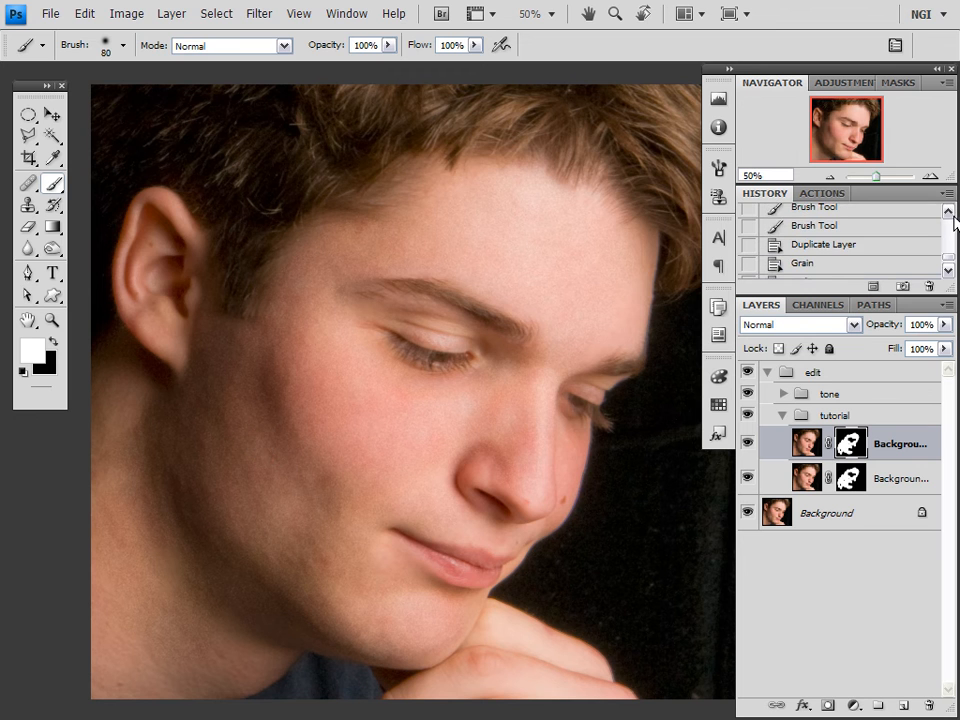
click(950, 213)
click(950, 213)
click(950, 213)
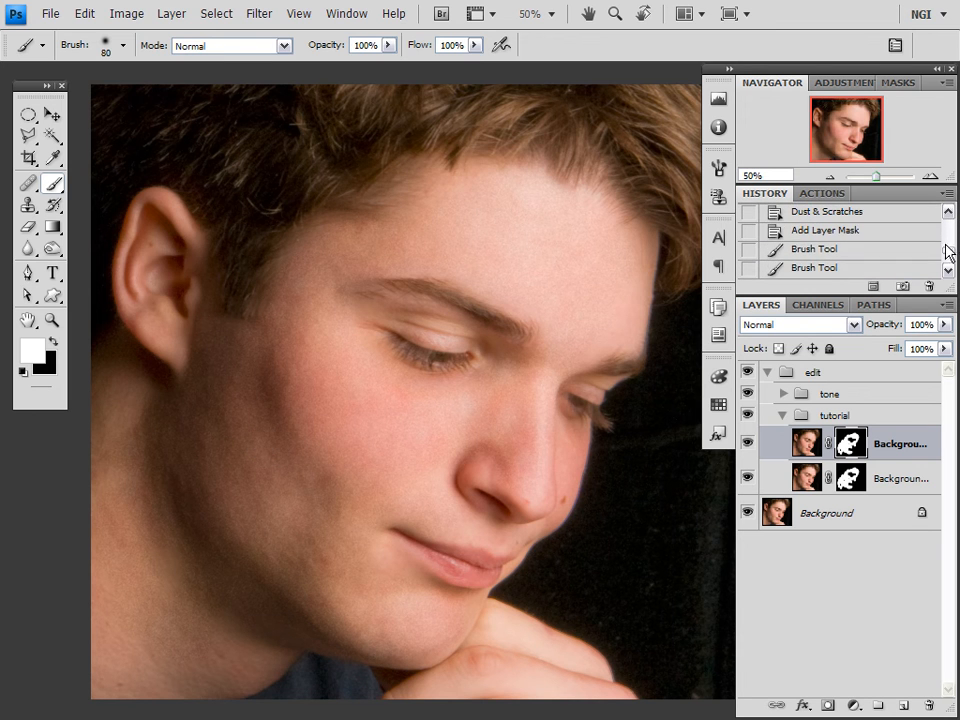
drag(950, 257, 946, 266)
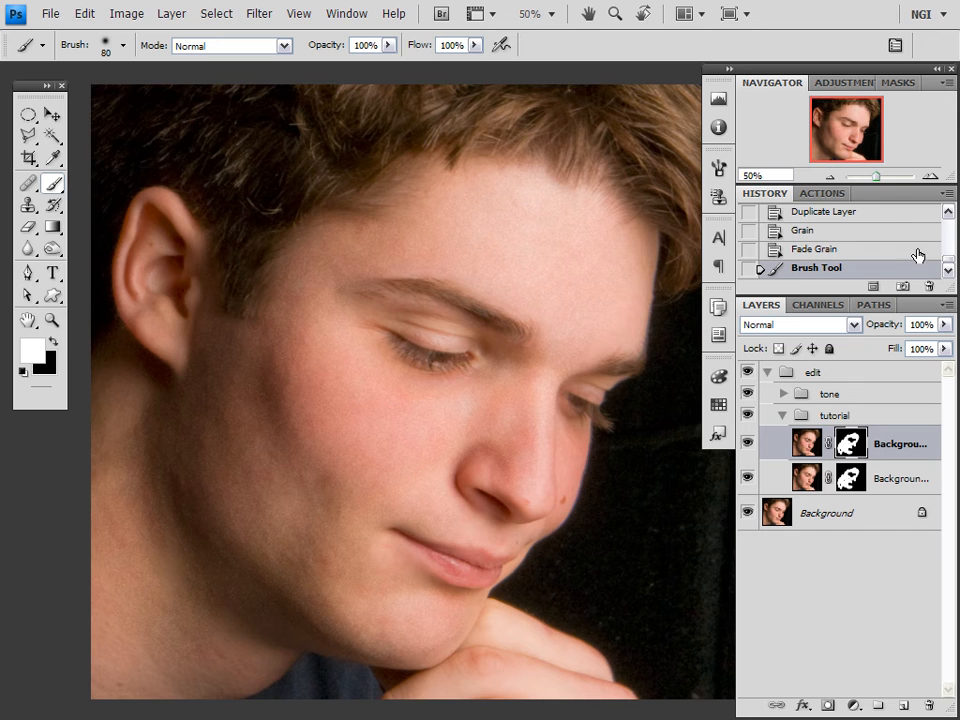
click(890, 218)
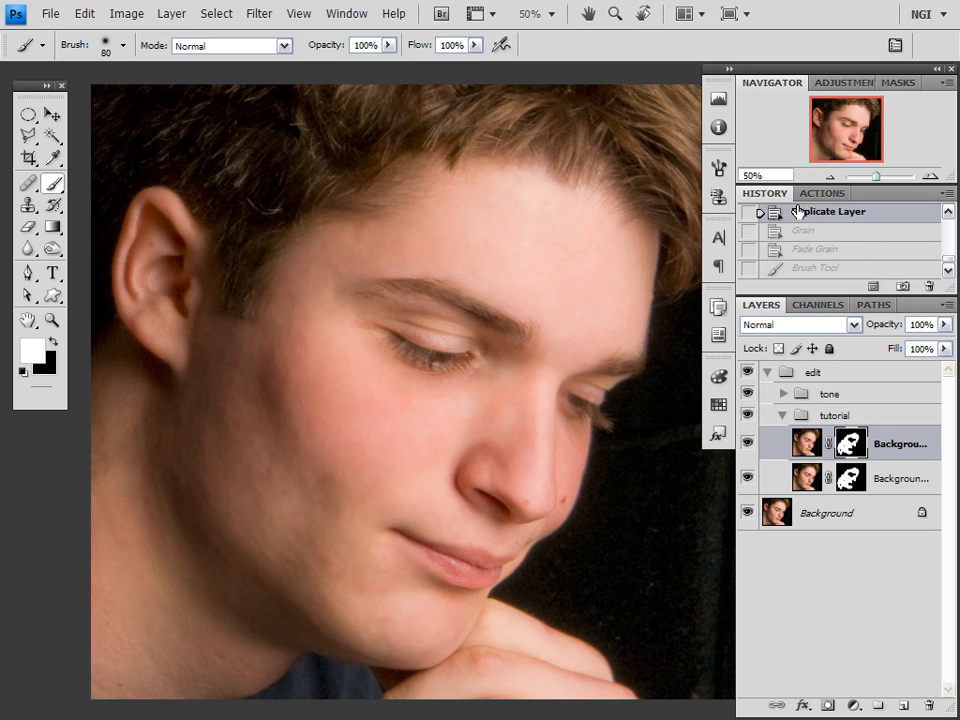
Apply a Gaussian Blur with a radius of 13.9 pixels to the duplicate layer's image rather than its mask
click(800, 447)
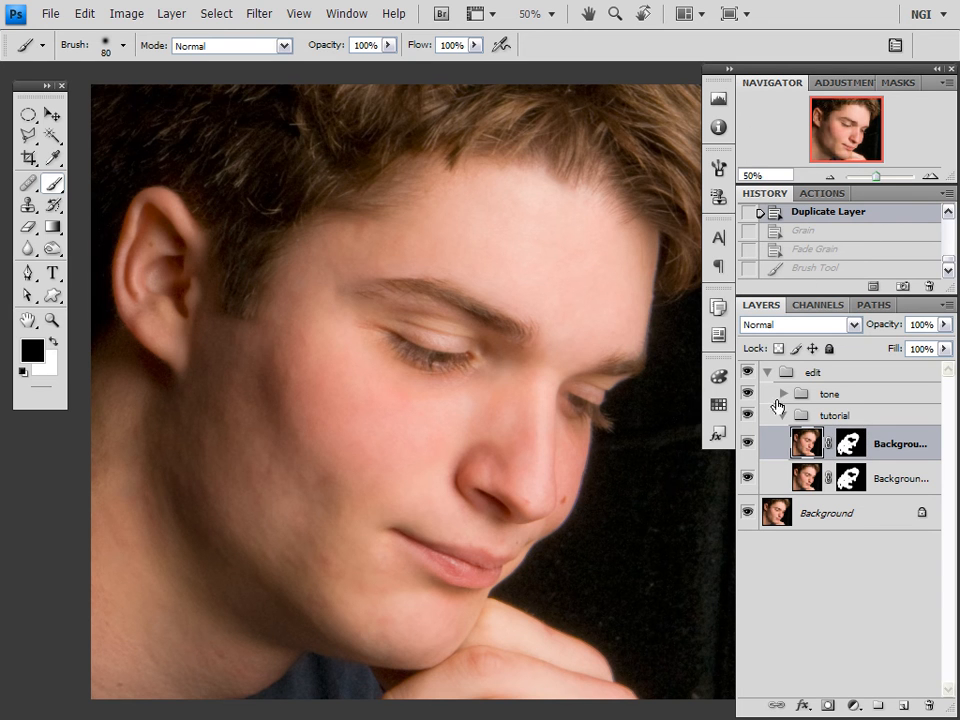
click(258, 13)
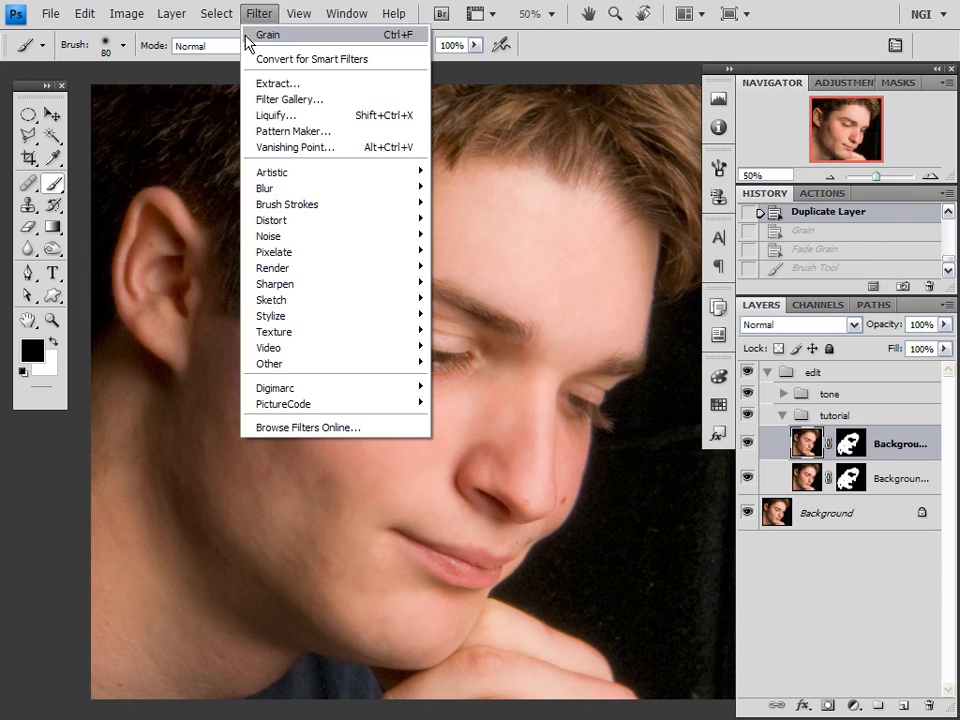
mouse_move(340, 197)
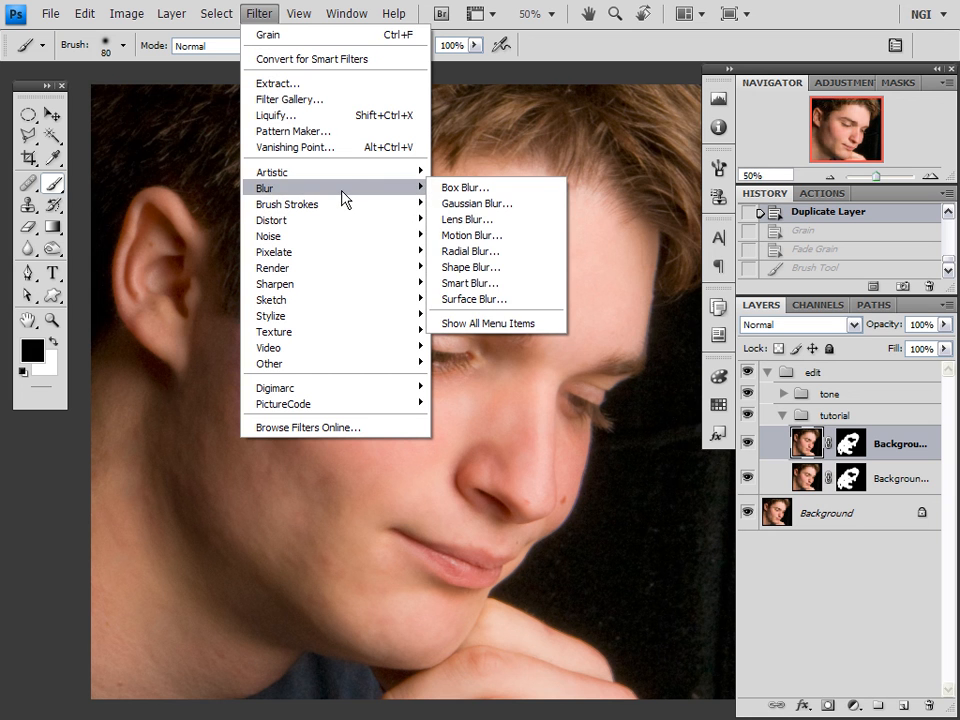
click(449, 204)
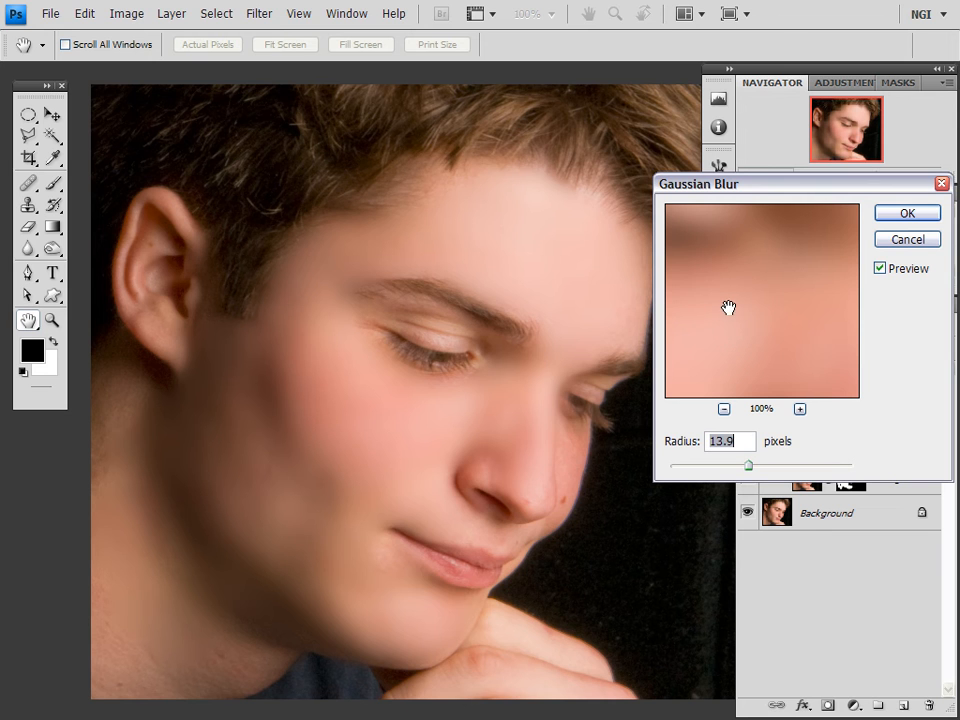
click(920, 214)
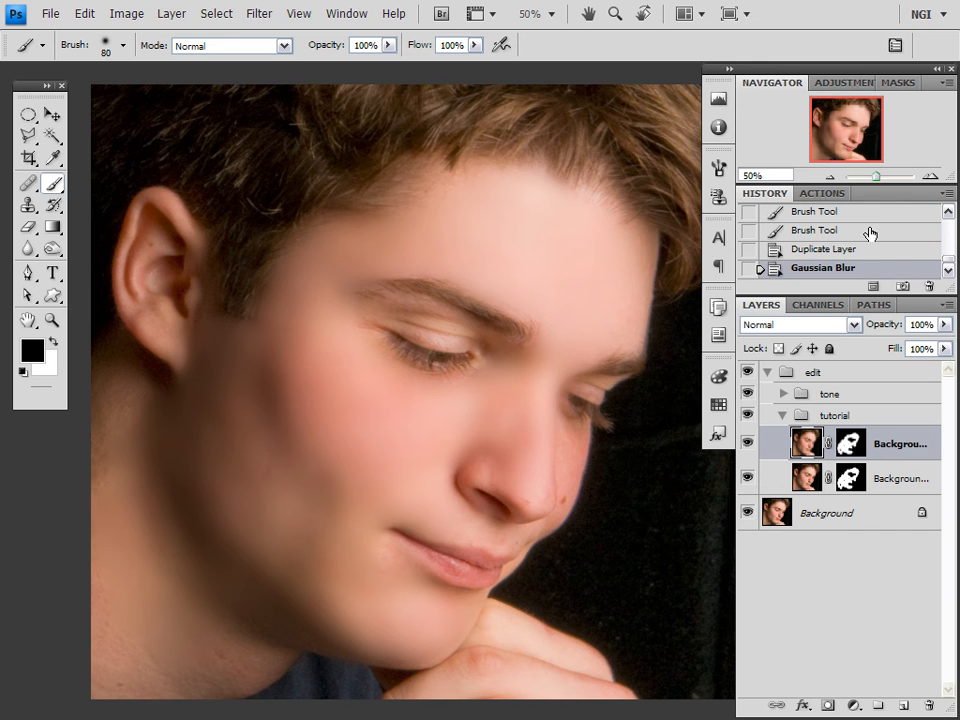
Apply the Grain texture filter to the blurred layer with intensity 100, contrast 24 and grain type Enlarged
click(257, 14)
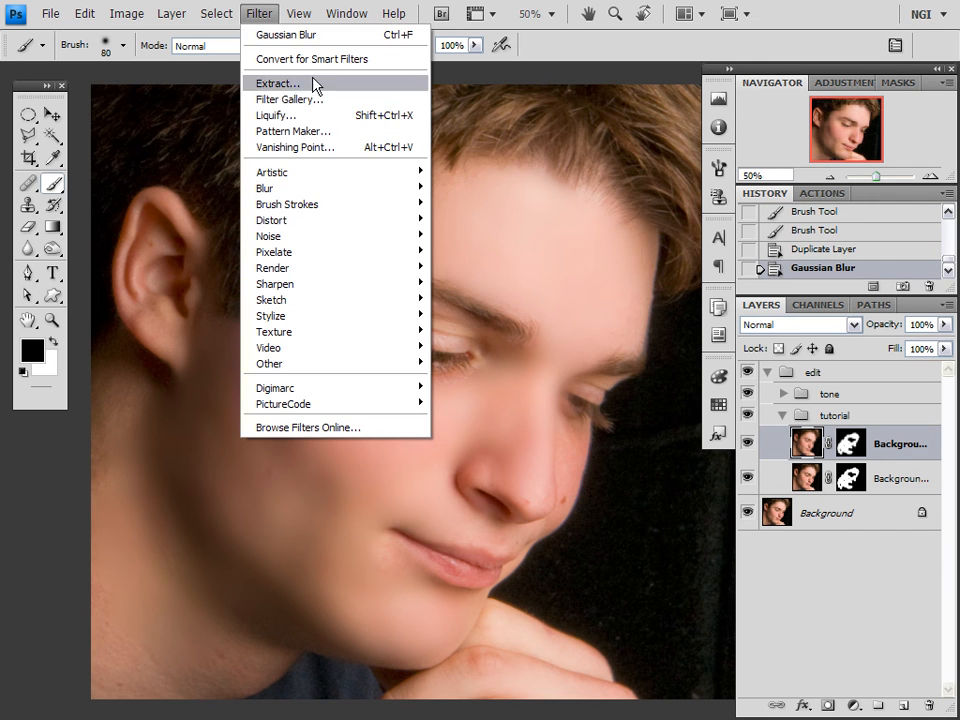
mouse_move(375, 242)
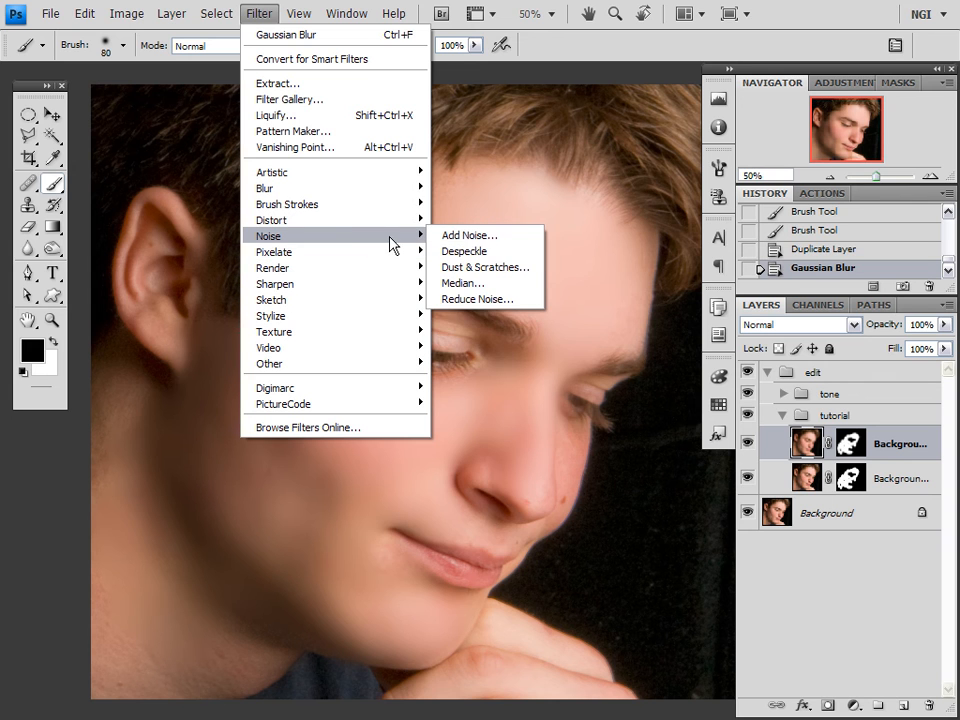
mouse_move(413, 333)
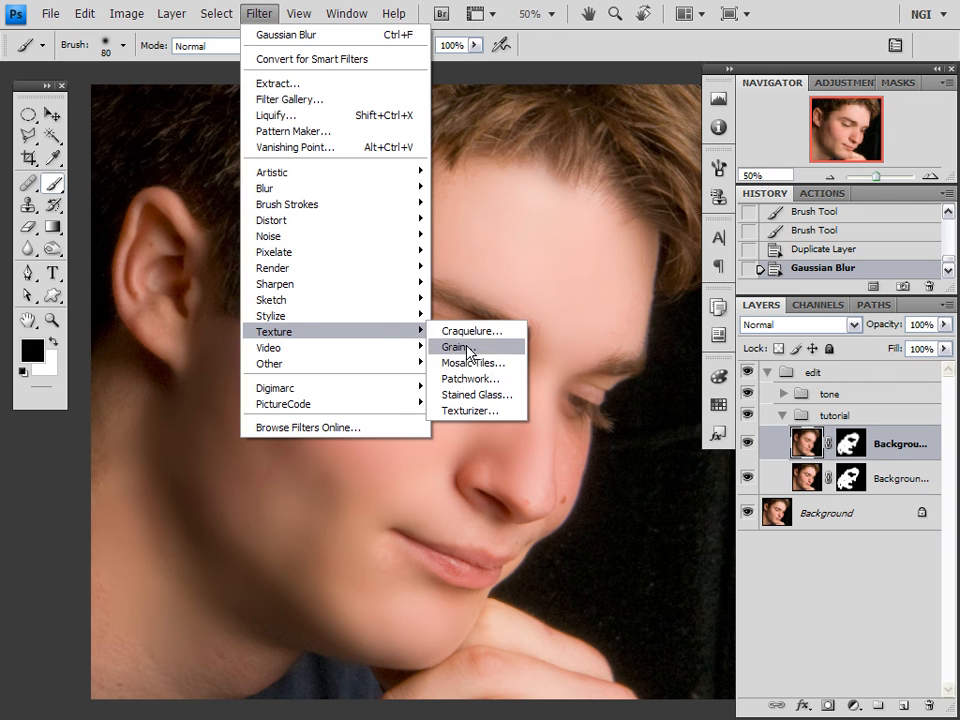
click(484, 348)
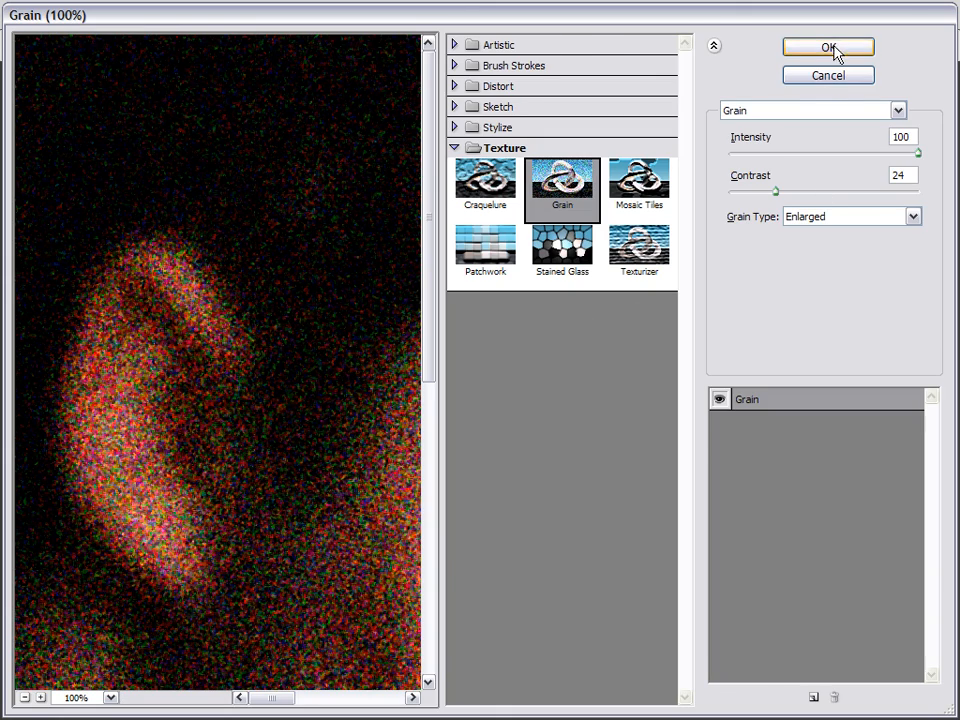
click(831, 48)
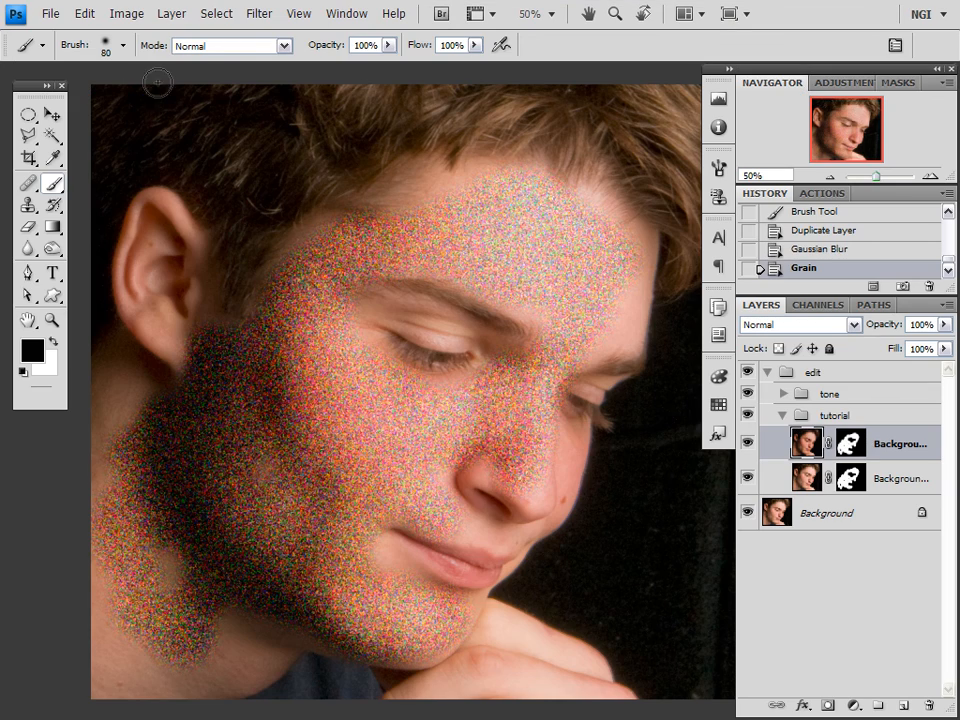
Fade the Grain on the blurred layer to 15% opacity in Luminosity mode
click(85, 14)
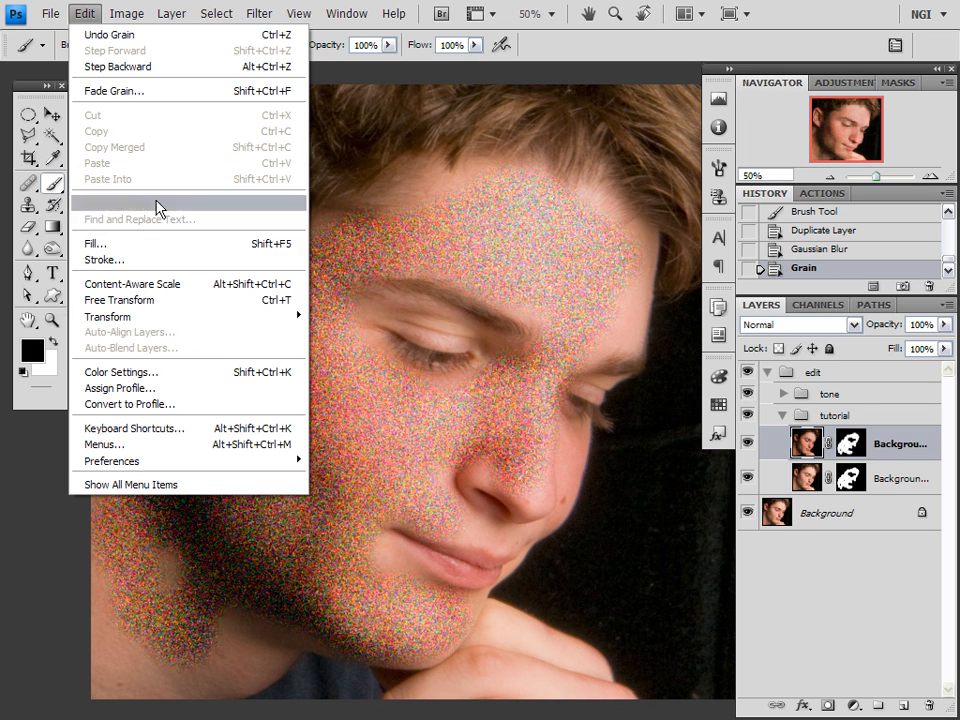
click(170, 91)
click(705, 531)
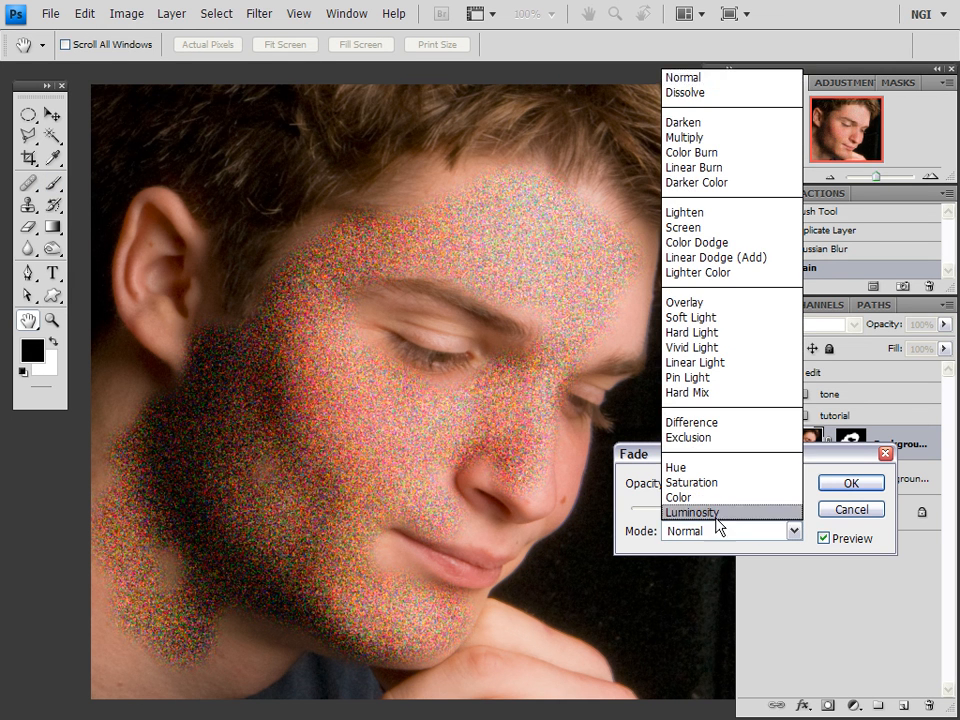
click(714, 516)
drag(681, 514, 657, 517)
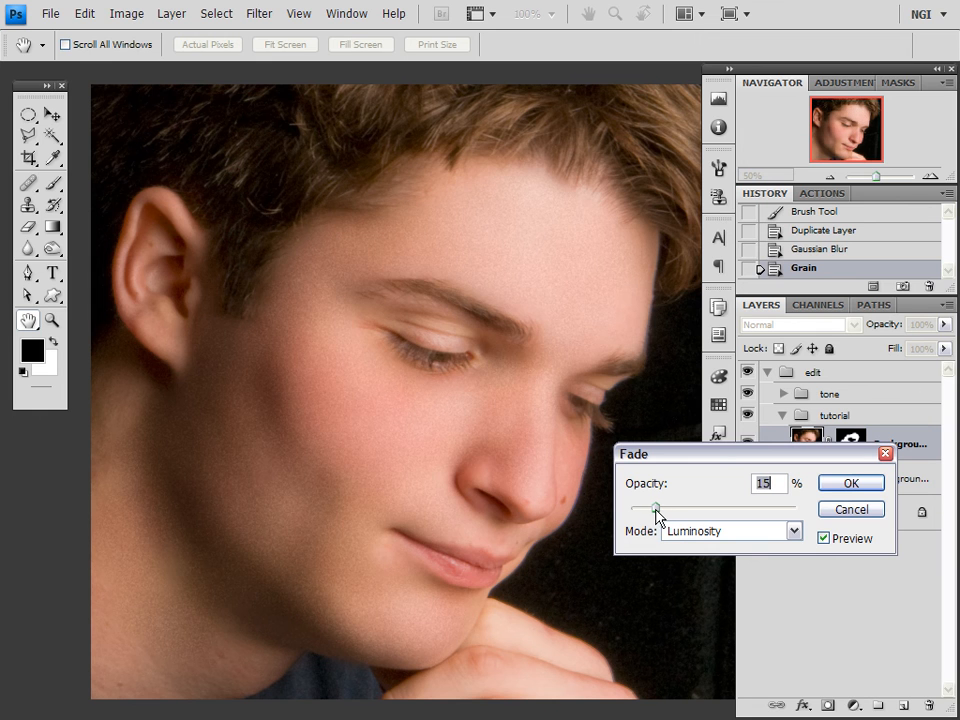
click(846, 487)
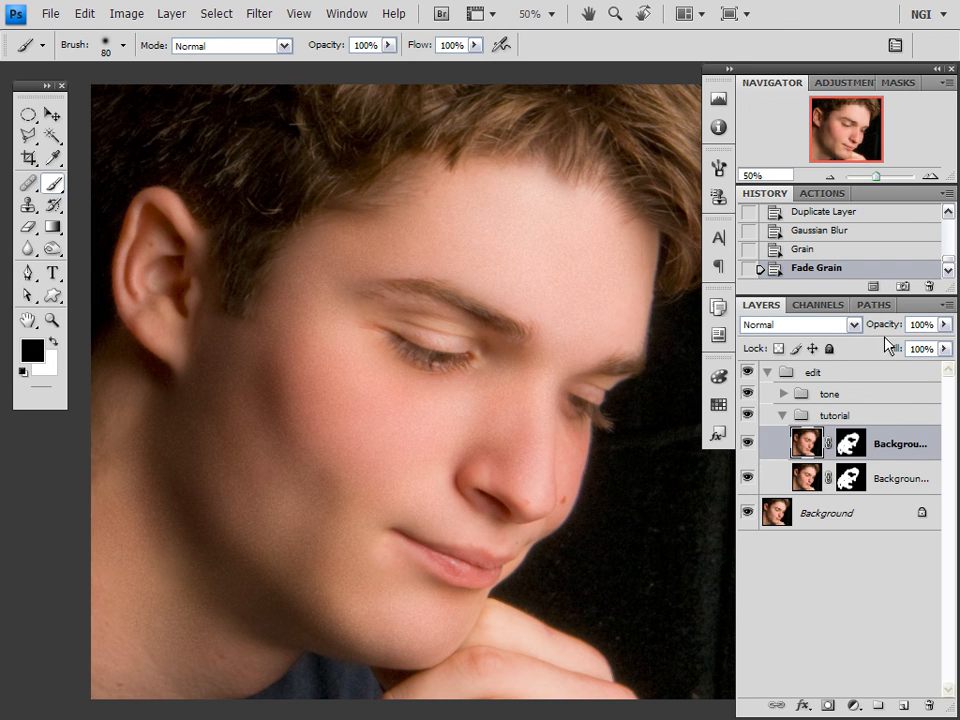
Compare the skin with and without the two masked retouching layers by hiding and showing each one
click(747, 444)
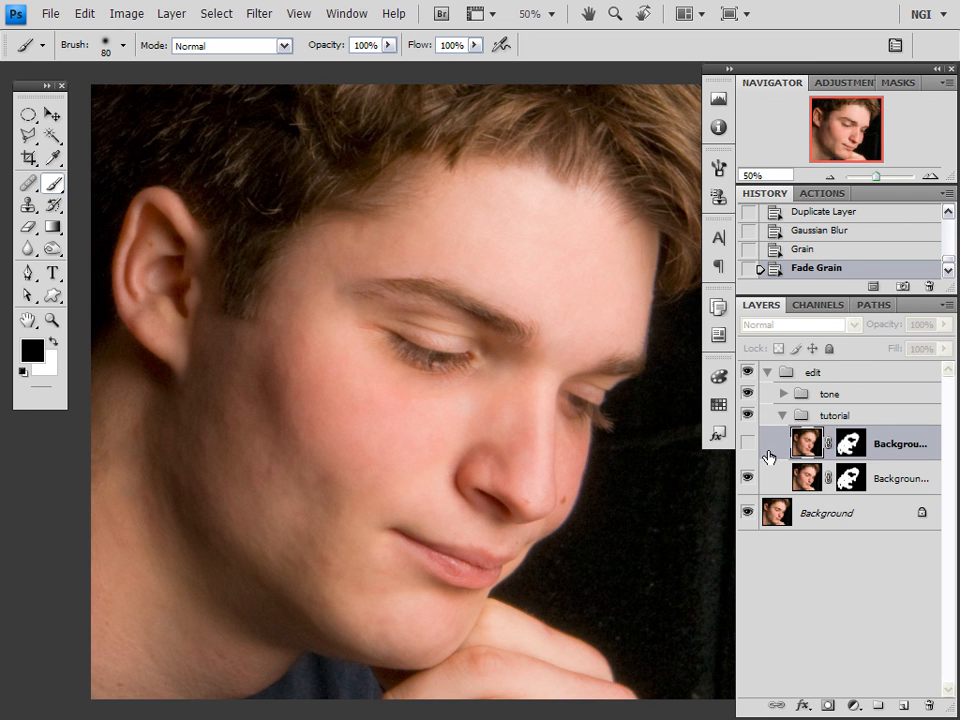
click(747, 481)
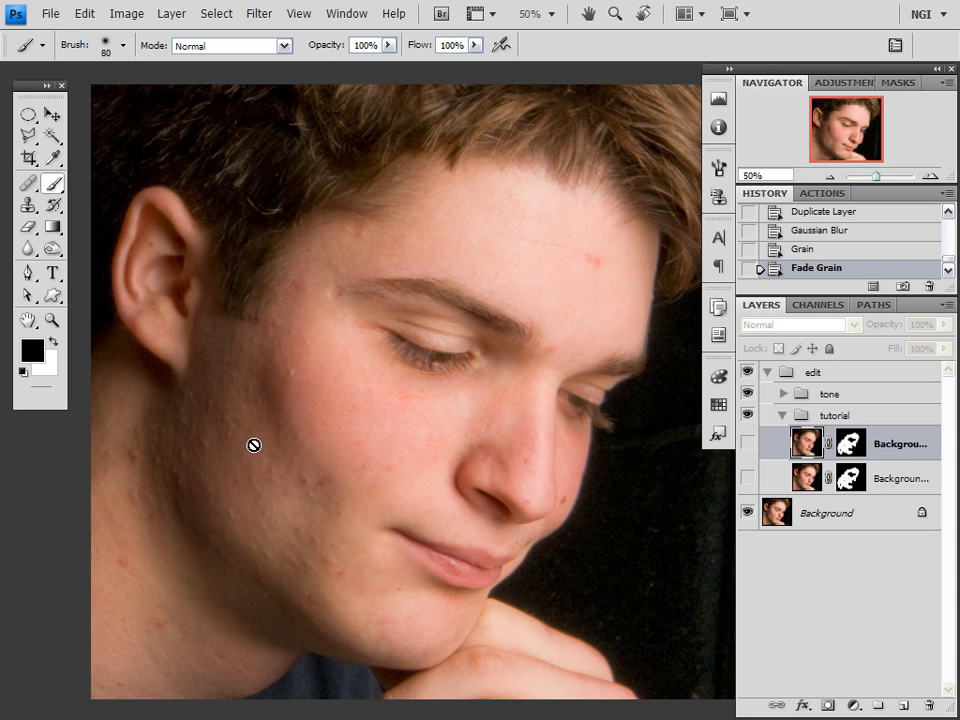
click(747, 481)
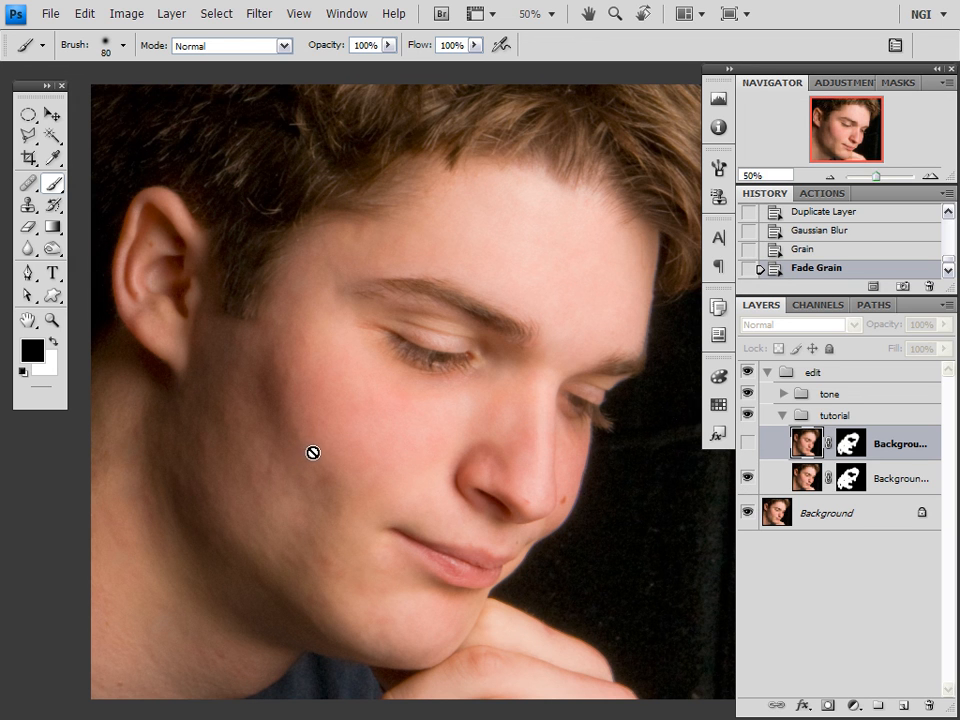
click(743, 446)
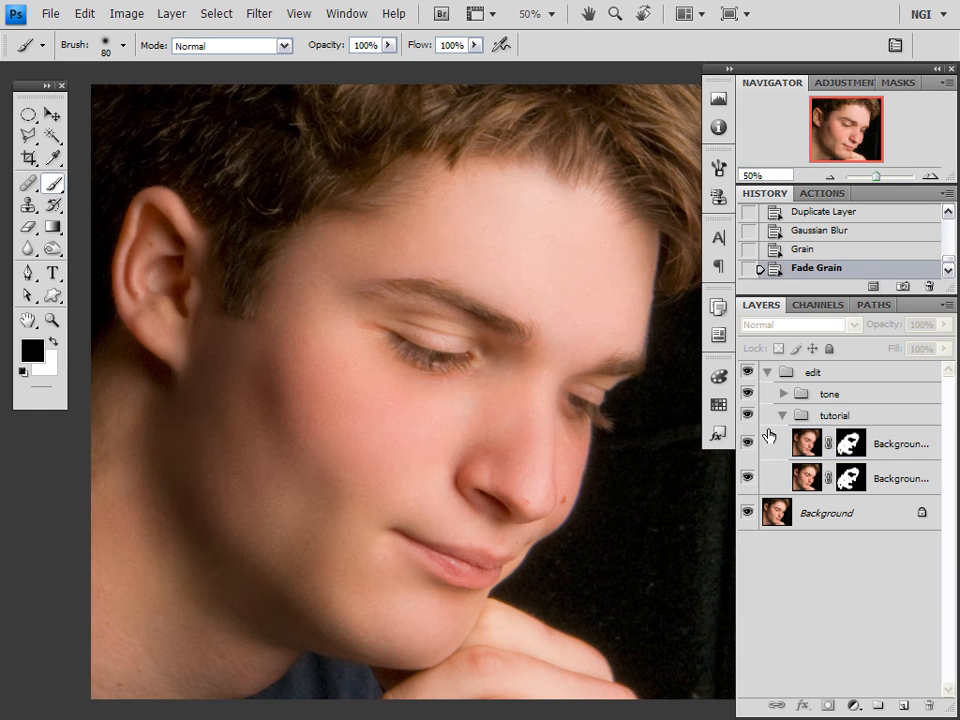
Lower the opacity of the blurred and grained upper layer to 52%
click(890, 450)
drag(884, 325, 849, 333)
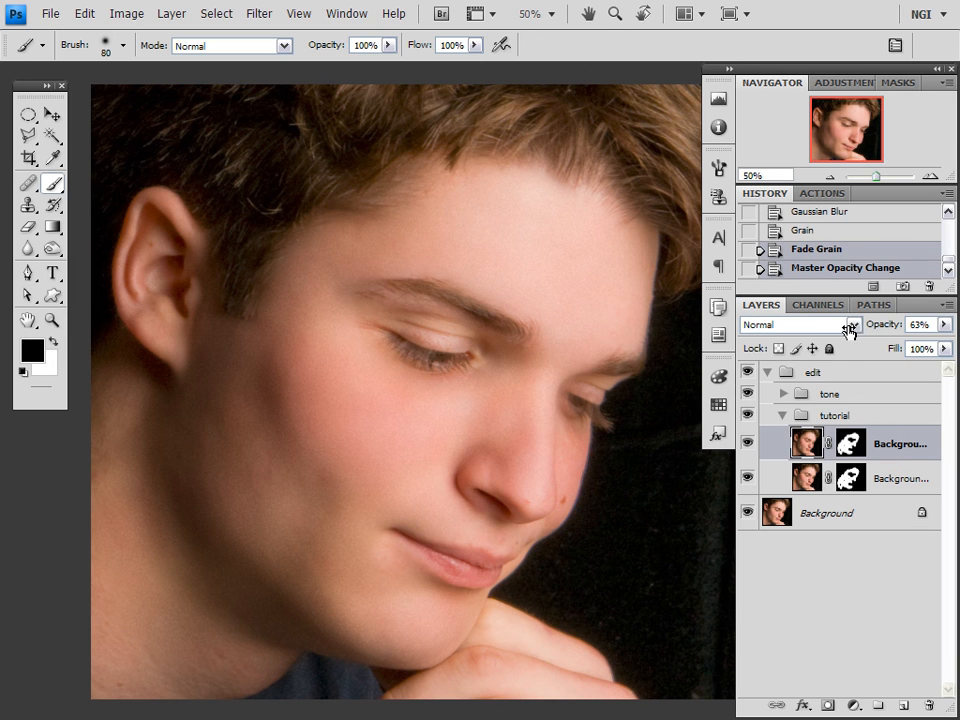
drag(850, 330, 845, 331)
drag(838, 328, 839, 332)
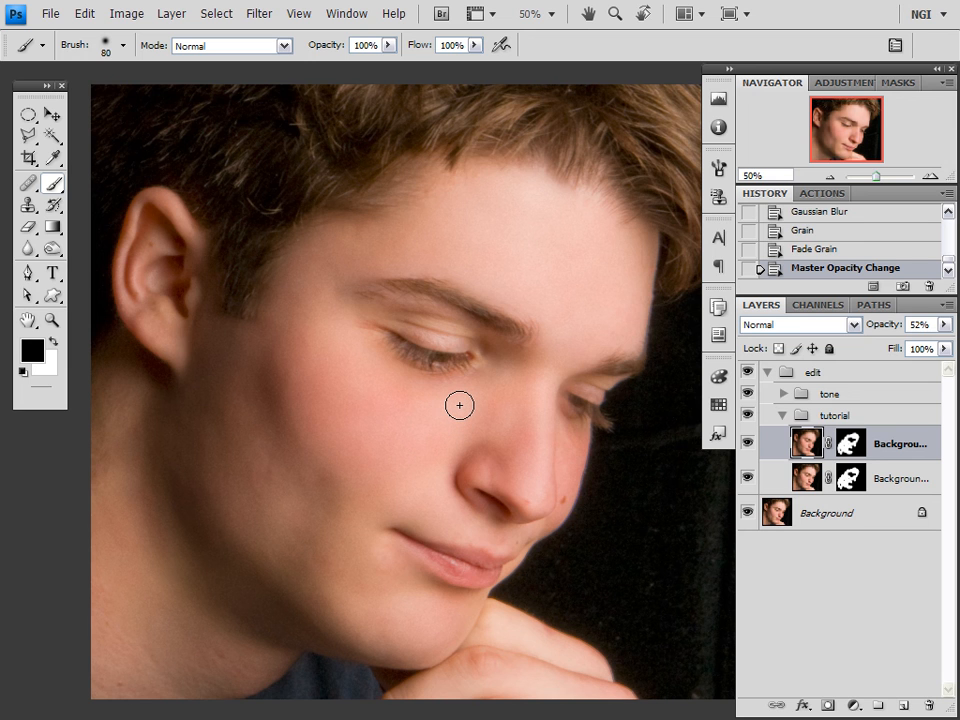
Expand the tone group and compare the portrait with and without its Color Balance adjustment and the whole edit group
click(785, 395)
click(747, 422)
click(748, 424)
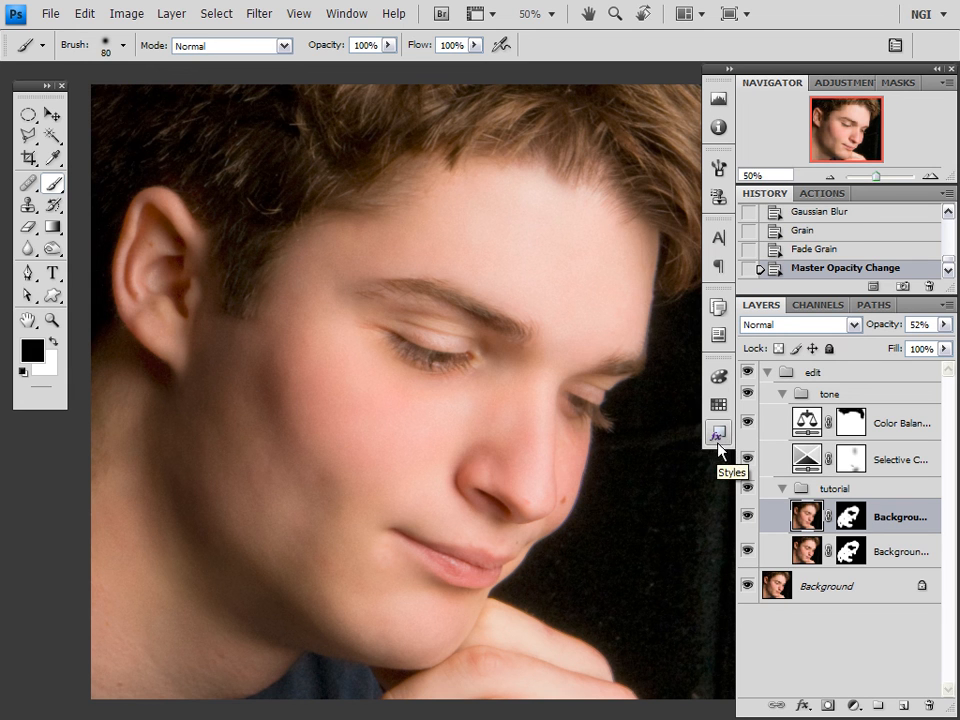
click(747, 373)
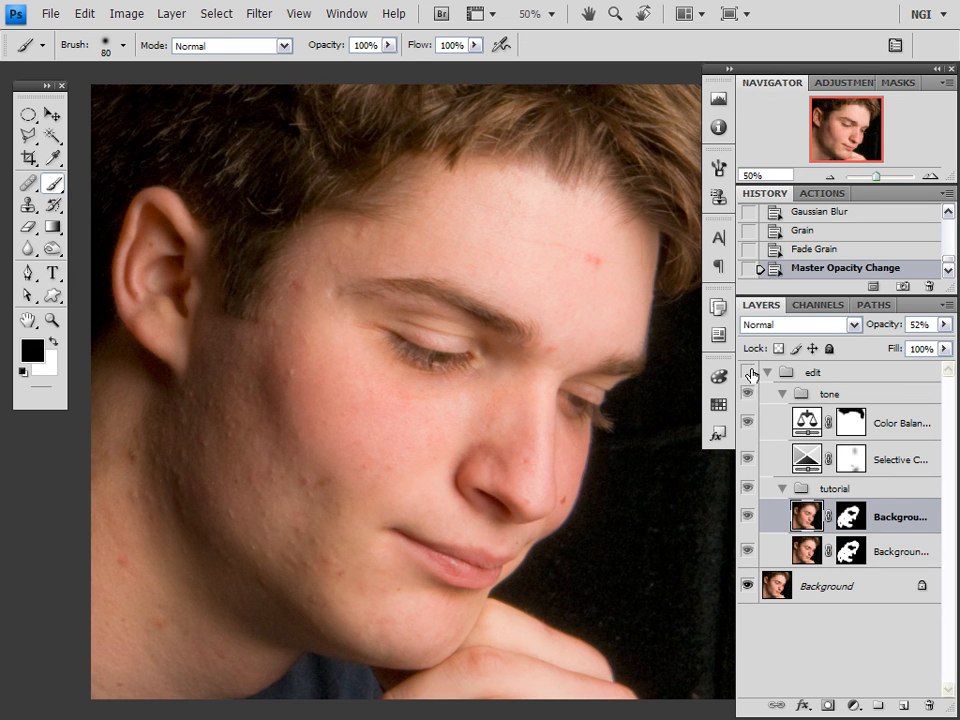
click(747, 373)
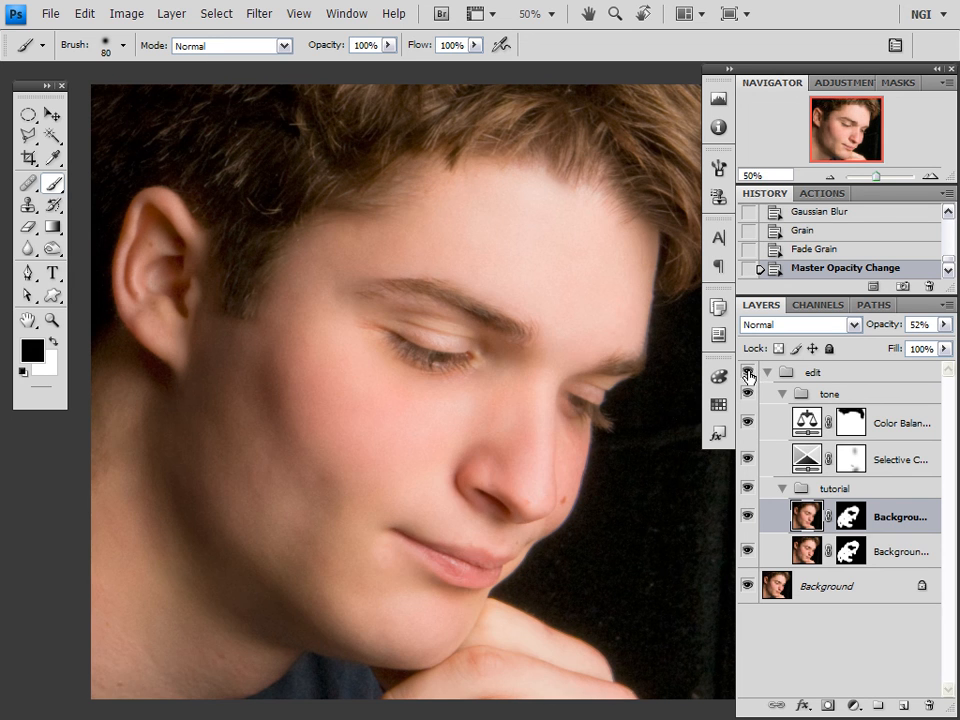